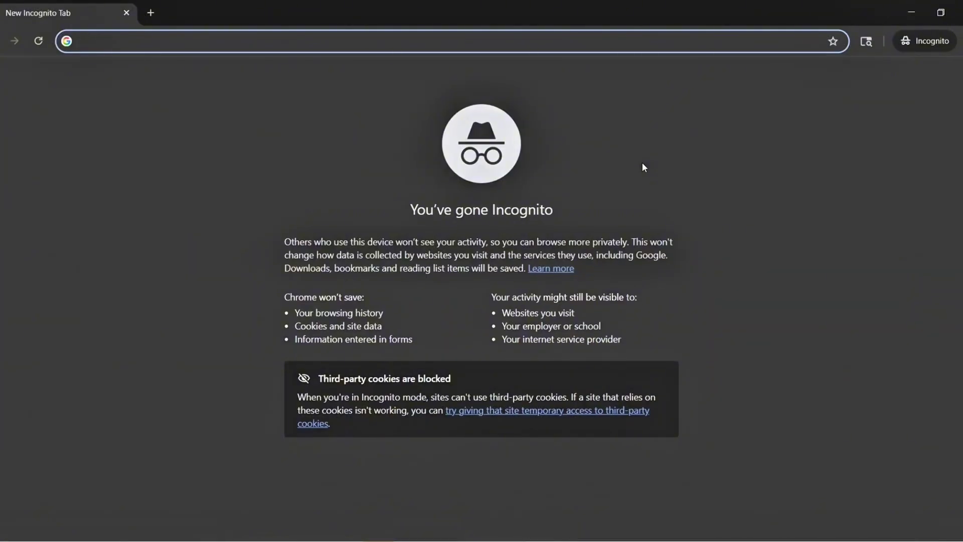
{"action": "type", "text": "yo"}
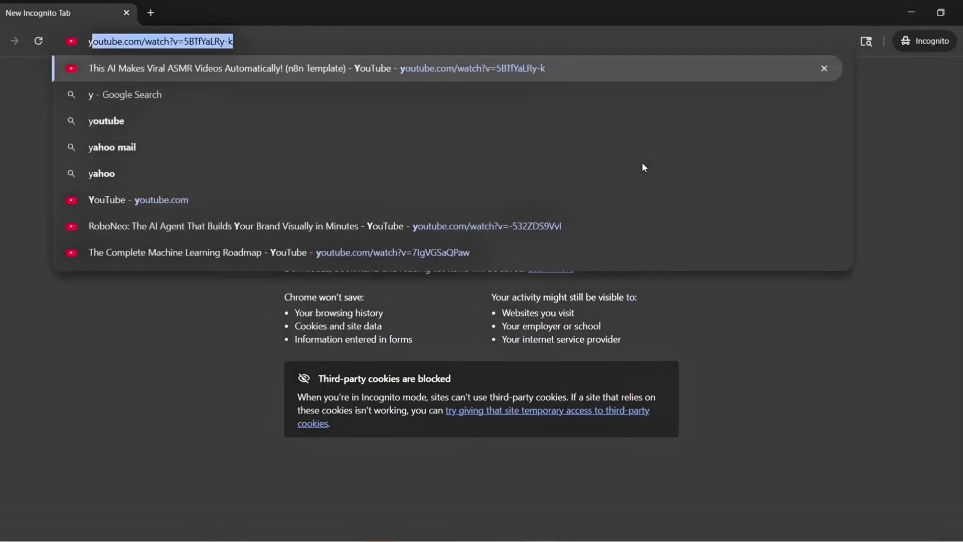
{"action": "type", "text": "u"}
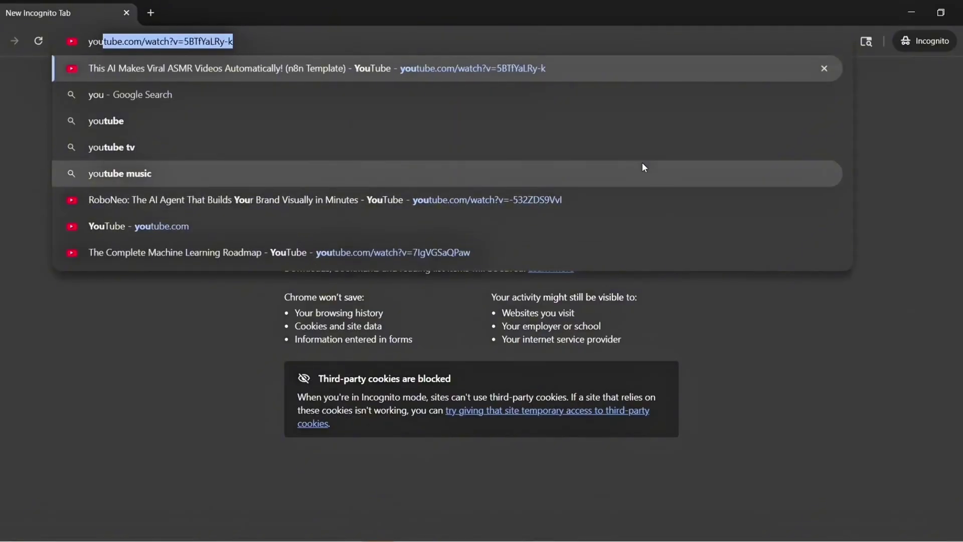
- Search YouTube for 'AI' and filter the results to videos uploaded this month
{"action": "key", "text": "Return"}
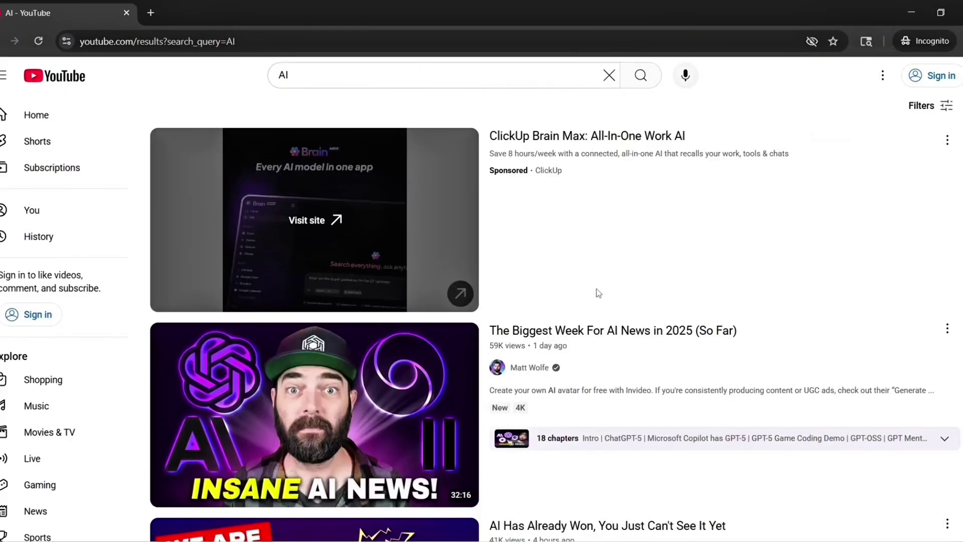
{"action": "scroll", "coordinate": [597, 288], "scroll_direction": "down", "scroll_amount": 1}
{"action": "scroll", "coordinate": [597, 288], "scroll_direction": "down", "scroll_amount": 2}
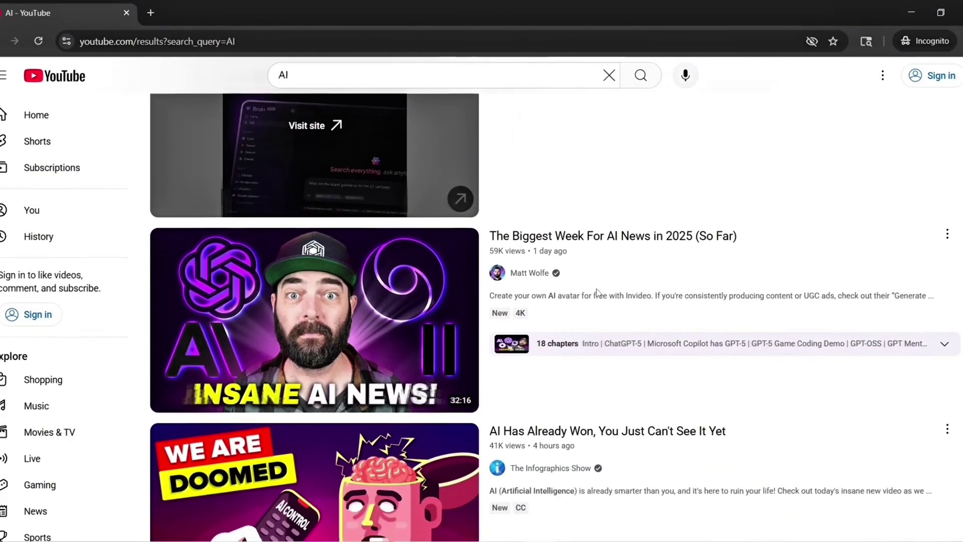
{"action": "scroll", "coordinate": [596, 288], "scroll_direction": "down", "scroll_amount": 1}
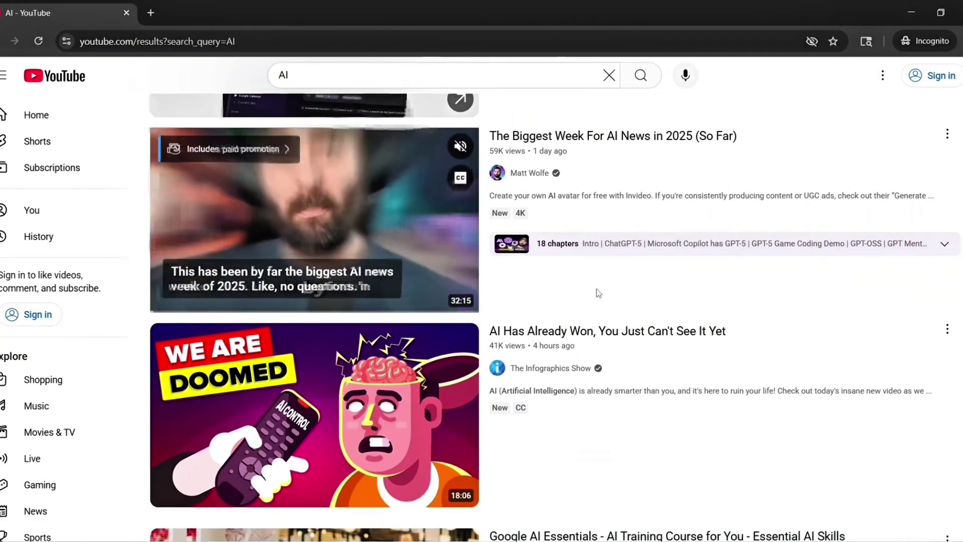
{"action": "scroll", "coordinate": [596, 288], "scroll_direction": "down", "scroll_amount": 2}
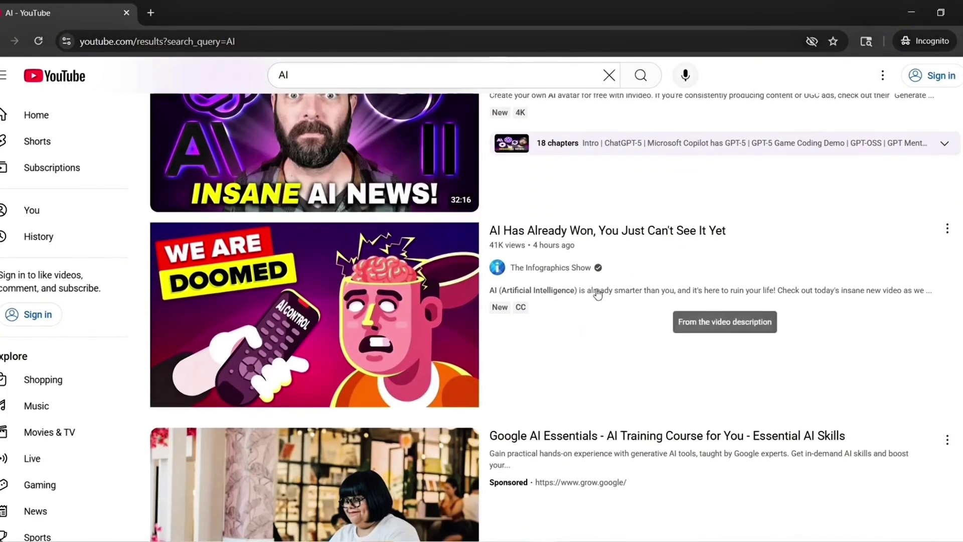
{"action": "scroll", "coordinate": [597, 293], "scroll_direction": "down", "scroll_amount": 1}
{"action": "scroll", "coordinate": [597, 293], "scroll_direction": "down", "scroll_amount": 1}
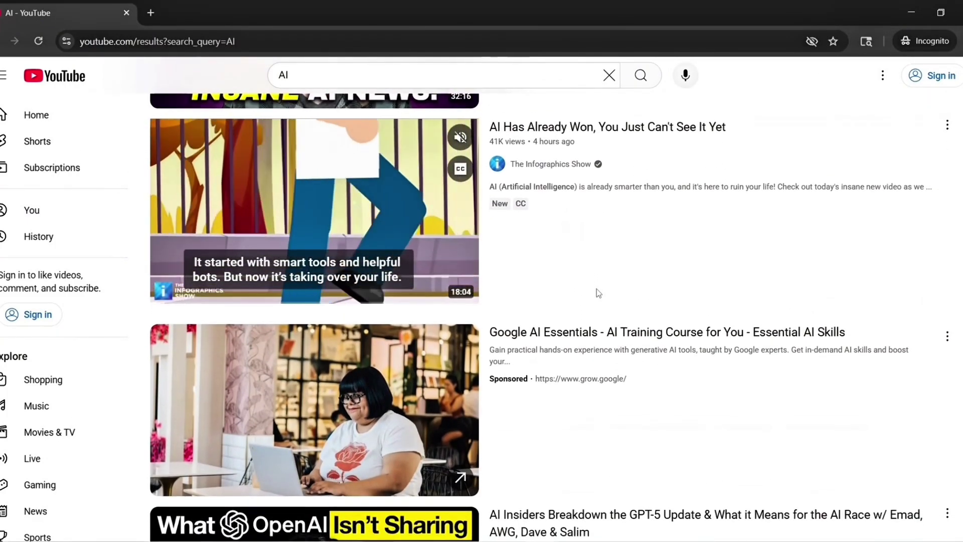
{"action": "scroll", "coordinate": [597, 293], "scroll_direction": "down", "scroll_amount": 1}
{"action": "scroll", "coordinate": [596, 292], "scroll_direction": "down", "scroll_amount": 1}
{"action": "scroll", "coordinate": [597, 288], "scroll_direction": "down", "scroll_amount": 1}
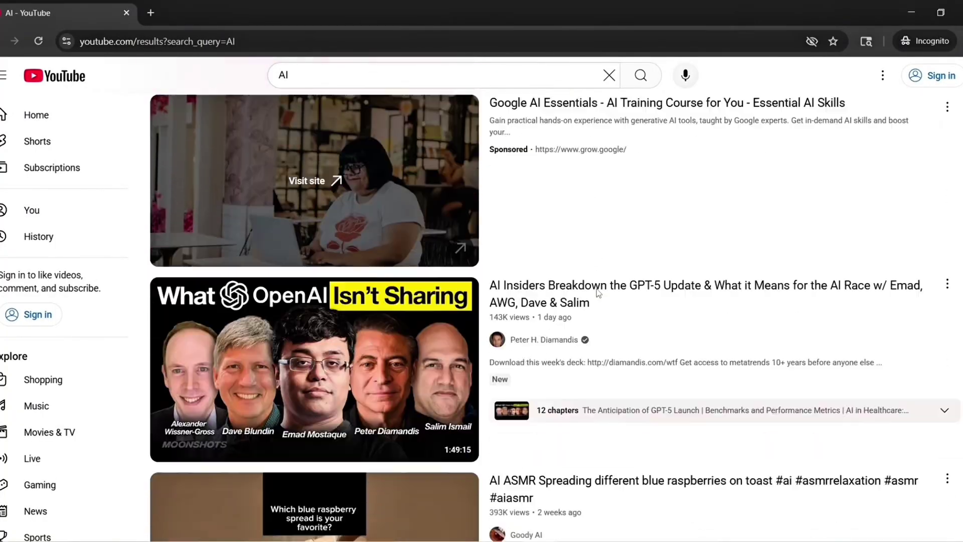
{"action": "scroll", "coordinate": [597, 289], "scroll_direction": "down", "scroll_amount": 1}
{"action": "scroll", "coordinate": [596, 292], "scroll_direction": "down", "scroll_amount": 1}
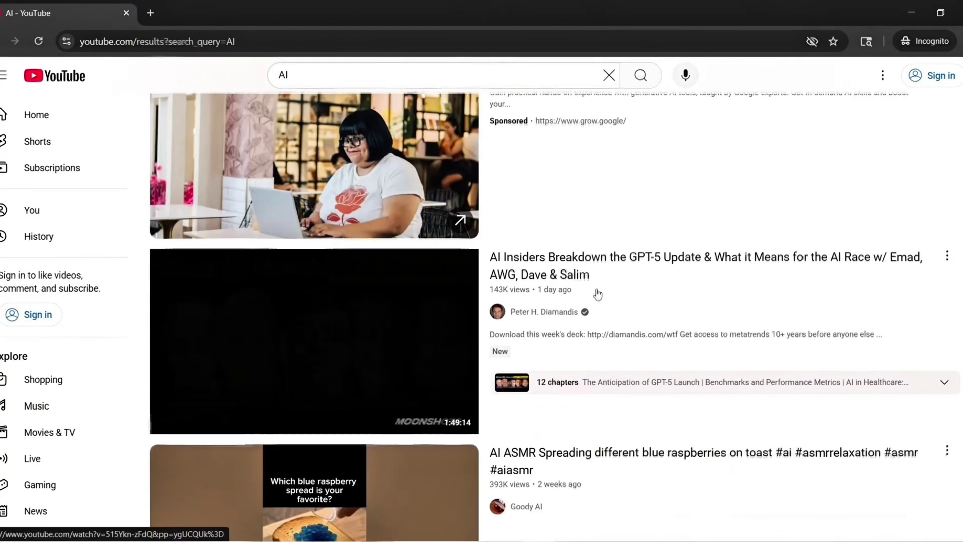
{"action": "scroll", "coordinate": [596, 293], "scroll_direction": "down", "scroll_amount": 2}
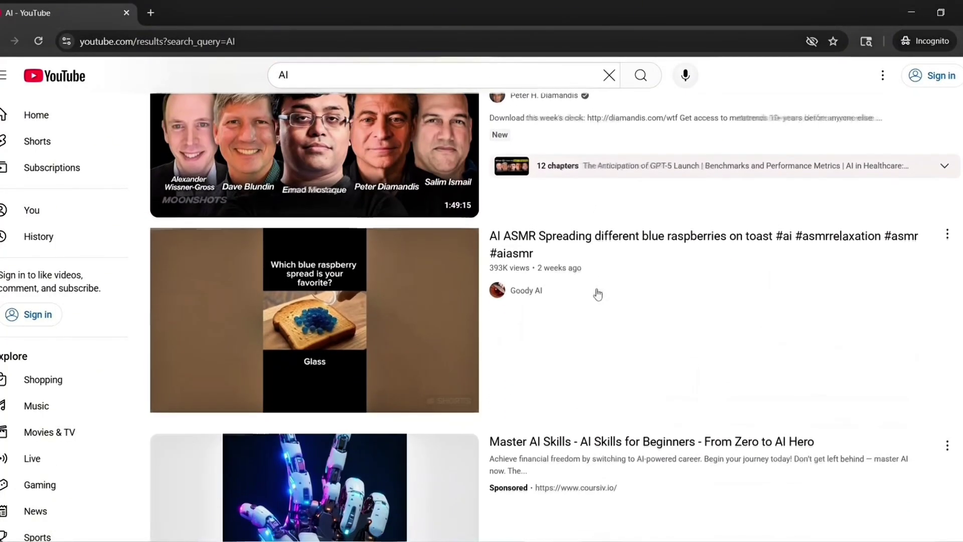
{"action": "scroll", "coordinate": [596, 293], "scroll_direction": "down", "scroll_amount": 1}
{"action": "scroll", "coordinate": [597, 292], "scroll_direction": "down", "scroll_amount": 2}
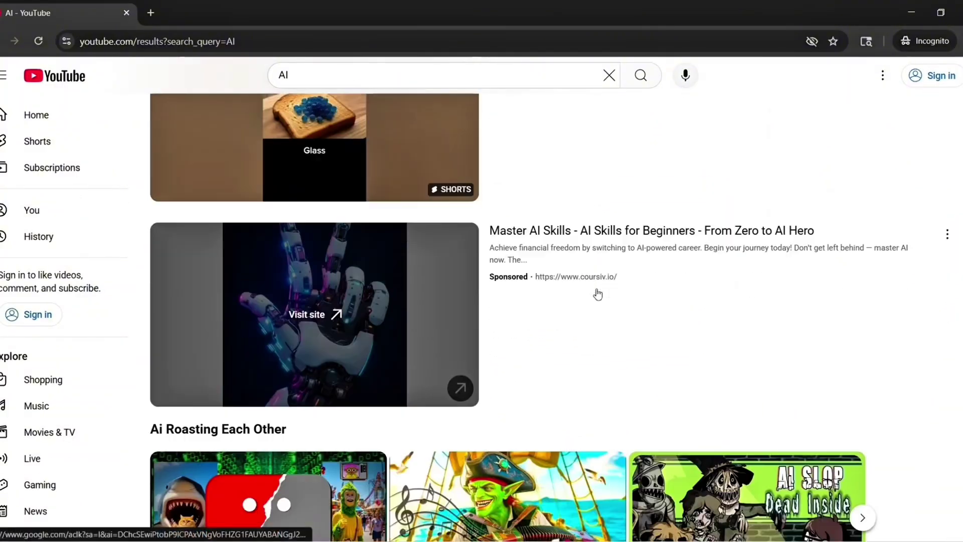
{"action": "scroll", "coordinate": [597, 293], "scroll_direction": "down", "scroll_amount": 2}
{"action": "scroll", "coordinate": [596, 293], "scroll_direction": "down", "scroll_amount": 2}
{"action": "scroll", "coordinate": [597, 293], "scroll_direction": "down", "scroll_amount": 2}
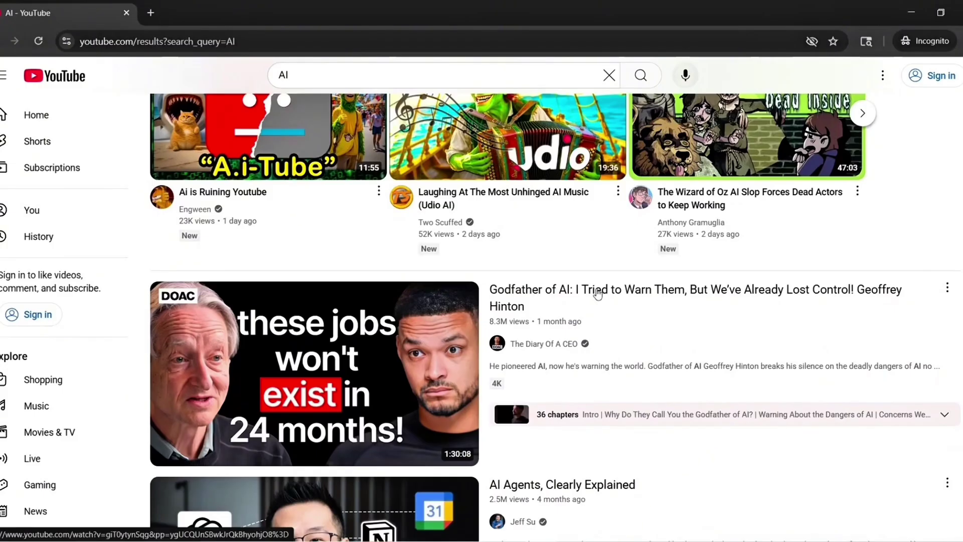
{"action": "scroll", "coordinate": [596, 293], "scroll_direction": "down", "scroll_amount": 1}
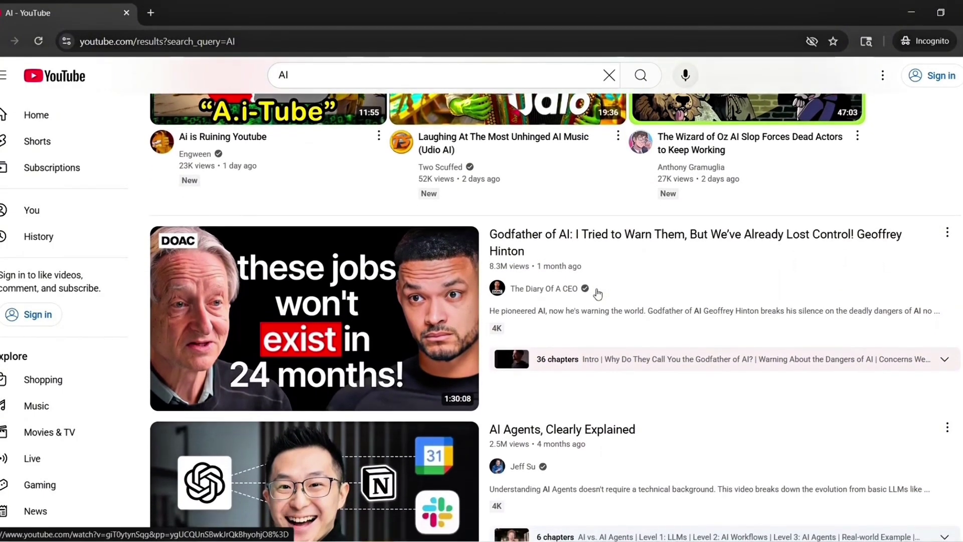
{"action": "scroll", "coordinate": [596, 292], "scroll_direction": "down", "scroll_amount": 1}
{"action": "scroll", "coordinate": [597, 293], "scroll_direction": "down", "scroll_amount": 1}
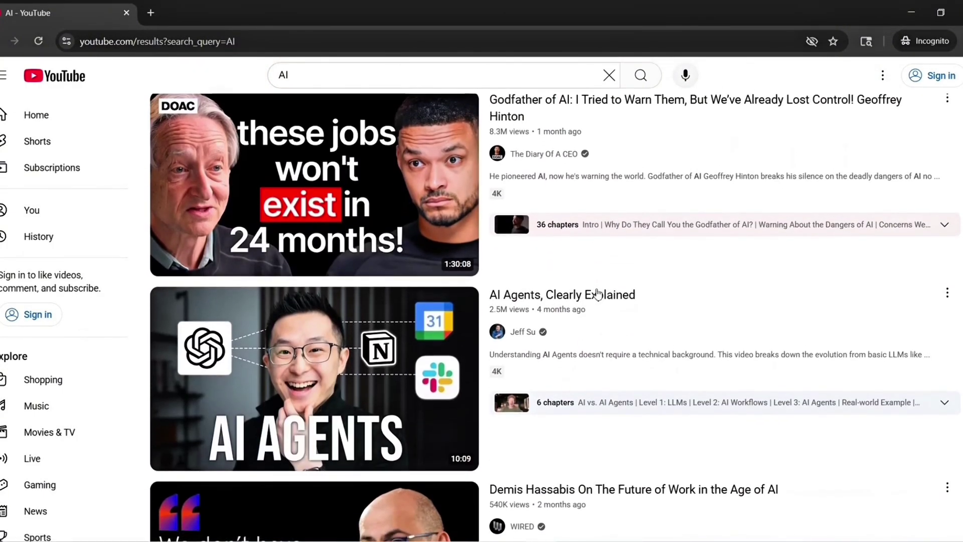
{"action": "scroll", "coordinate": [597, 293], "scroll_direction": "down", "scroll_amount": 2}
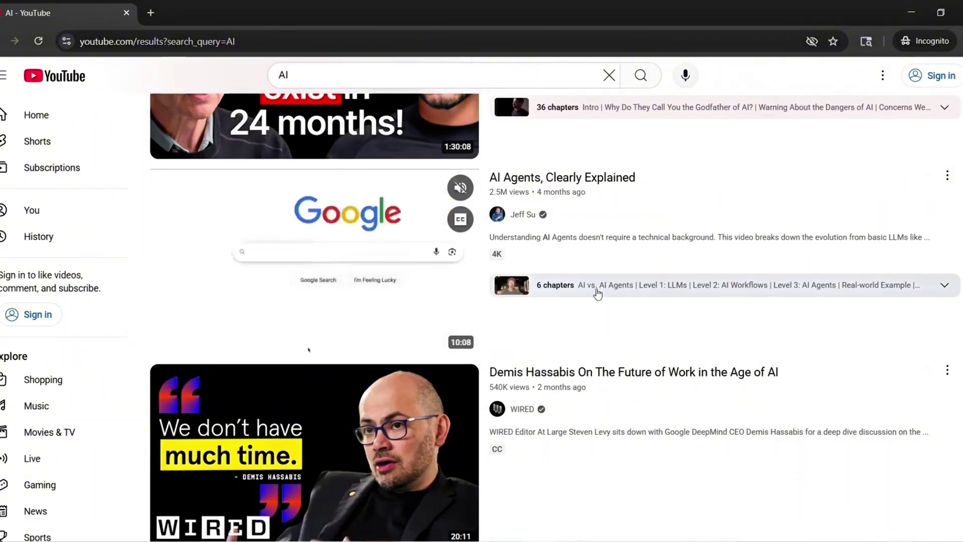
{"action": "scroll", "coordinate": [596, 292], "scroll_direction": "down", "scroll_amount": 2}
{"action": "scroll", "coordinate": [596, 293], "scroll_direction": "down", "scroll_amount": 1}
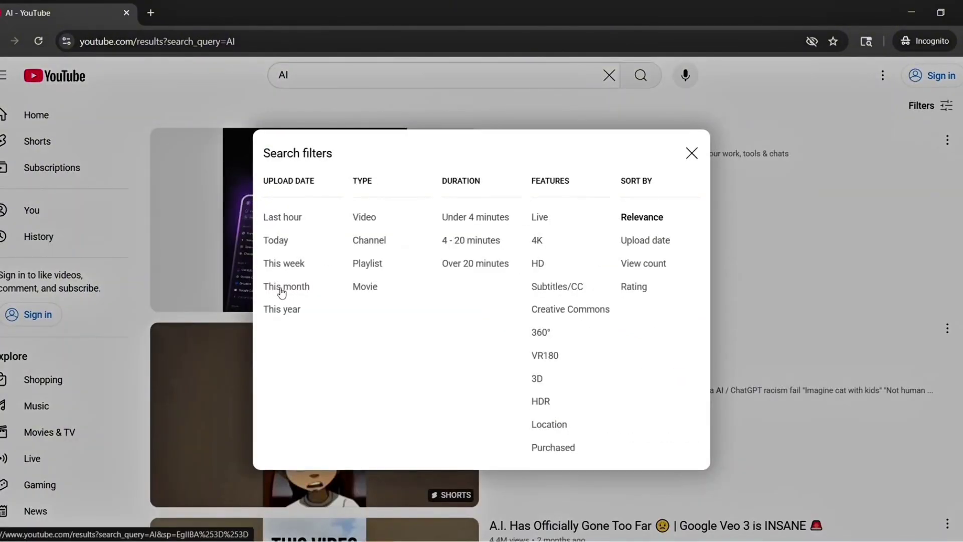
{"action": "left_click", "coordinate": [287, 288]}
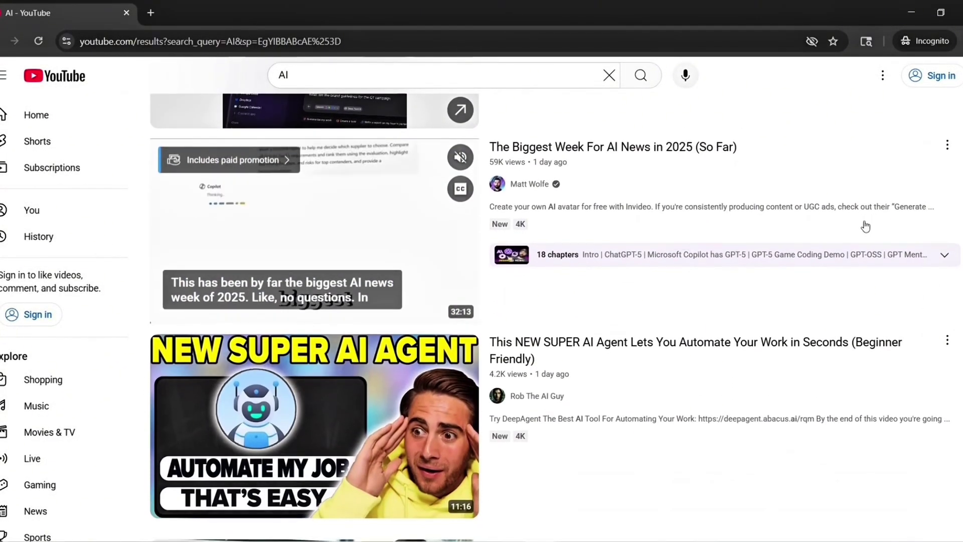
{"action": "scroll", "coordinate": [865, 226], "scroll_direction": "down", "scroll_amount": 2}
{"action": "scroll", "coordinate": [865, 227], "scroll_direction": "down", "scroll_amount": 2}
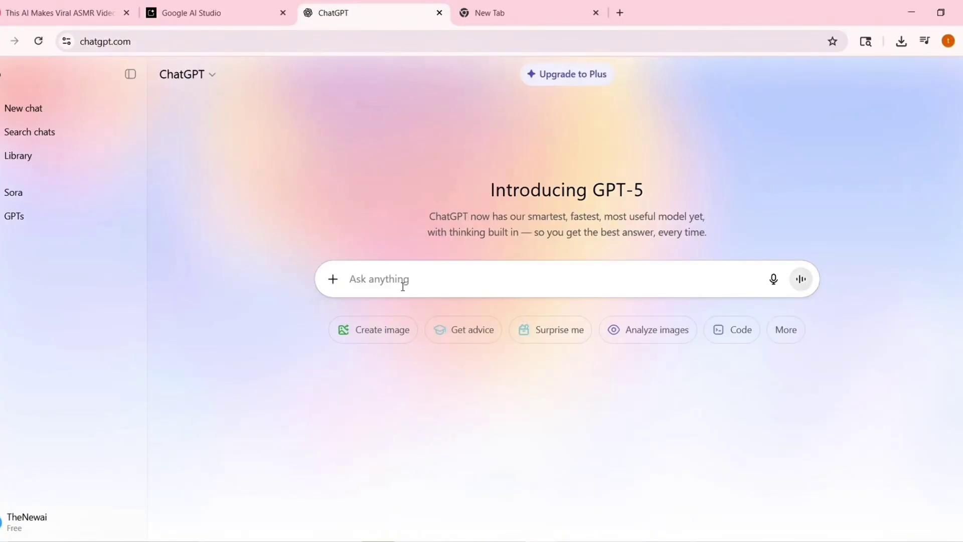
- Ask ChatGPT for 15 faceless high-CPM AI channel topics and select topic 5, AI for Content Creation
{"action": "type", "text": "List 15 profitable AI YouTube channel topics for 2025 that are beginner-friendly, have steady search demand, with high CPM and can be done without showing my face."}
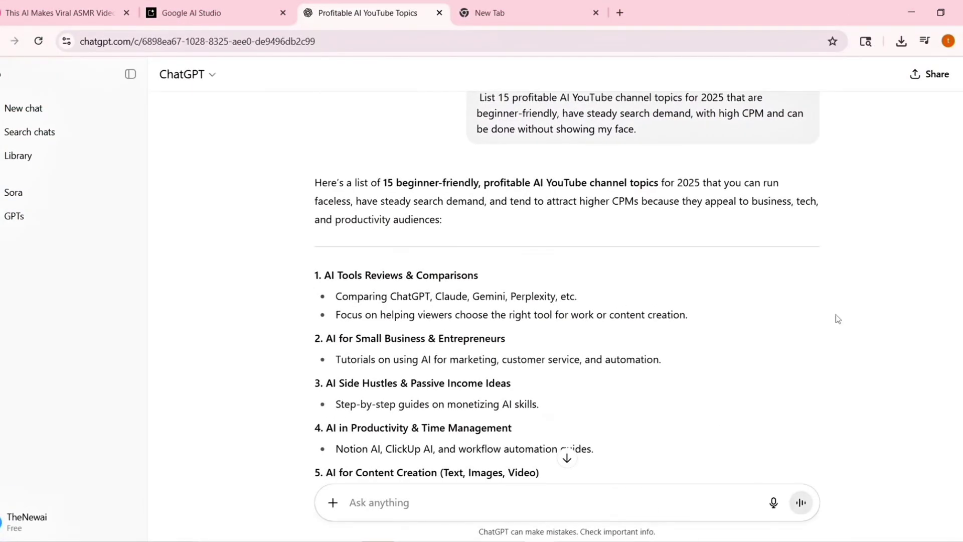
{"action": "scroll", "coordinate": [836, 315], "scroll_direction": "down", "scroll_amount": 1}
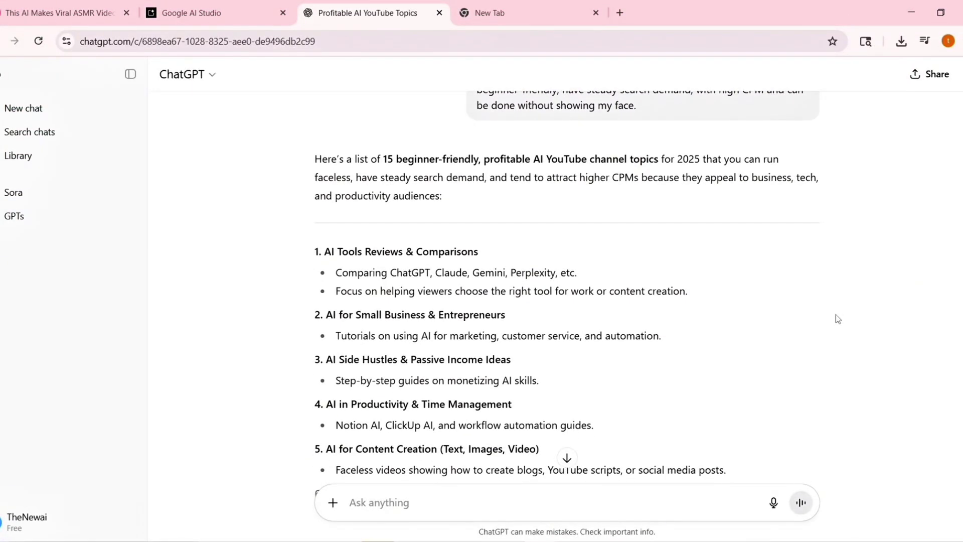
{"action": "scroll", "coordinate": [836, 315], "scroll_direction": "down", "scroll_amount": 1}
{"action": "scroll", "coordinate": [836, 315], "scroll_direction": "down", "scroll_amount": 4}
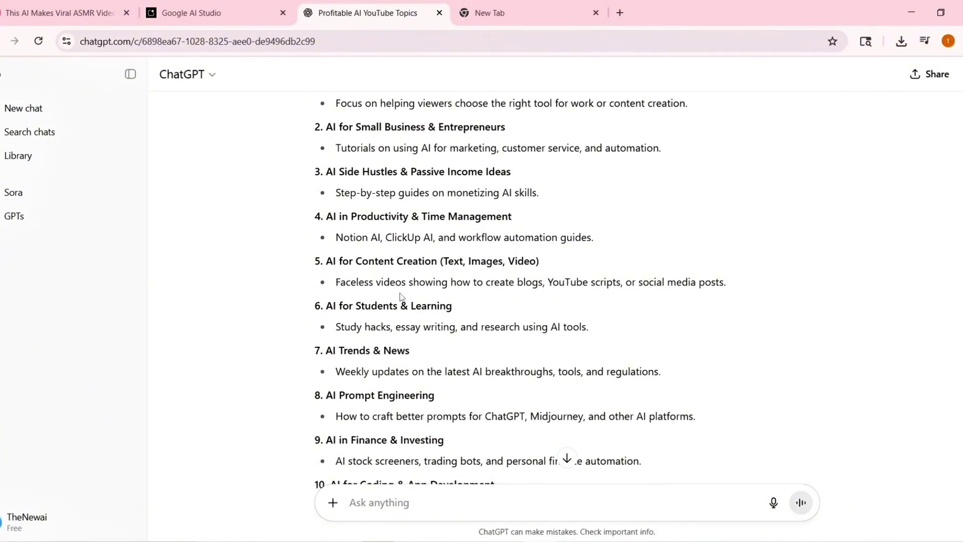
{"action": "triple_click", "coordinate": [469, 260]}
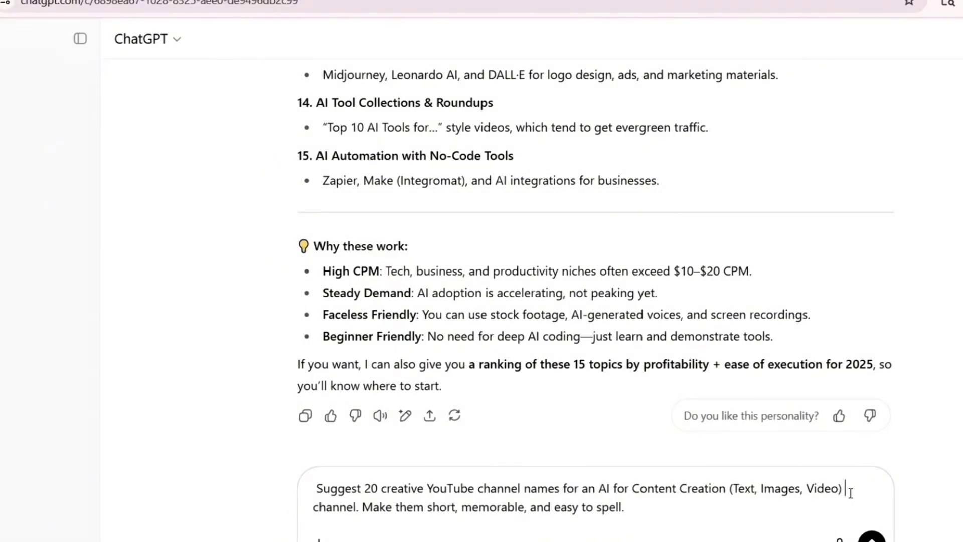
- Request 20 AI content-creation channel names, then a Leonardo AI logo prompt, and select that prompt
{"action": "key", "text": "BackSpace"}
{"action": "key", "text": "BackSpace"}
{"action": "key", "text": "BackSpace"}
{"action": "key", "text": "BackSpace"}
{"action": "key", "text": "BackSpace"}
{"action": "key", "text": "BackSpace"}
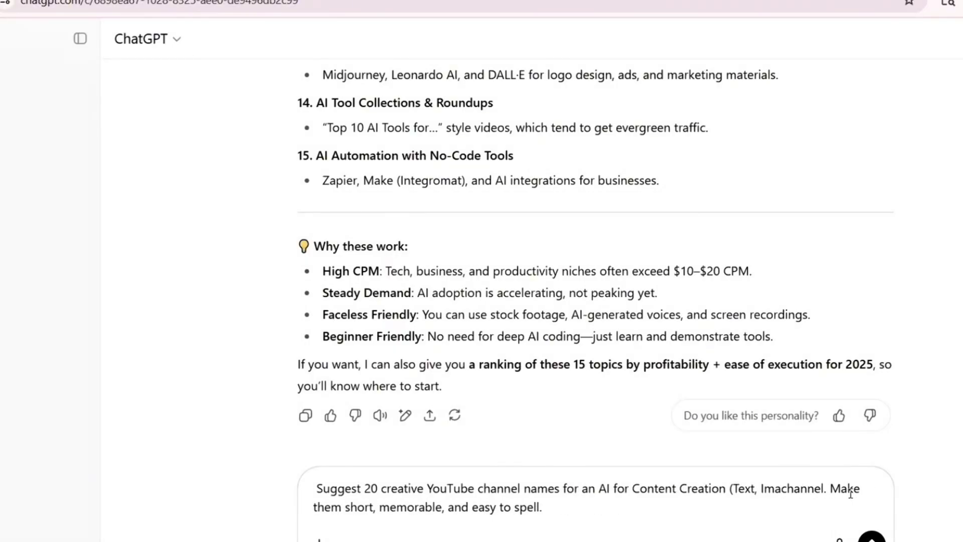
{"action": "key", "text": "BackSpace"}
{"action": "key", "text": "BackSpace"}
{"action": "key", "text": "BackSpace"}
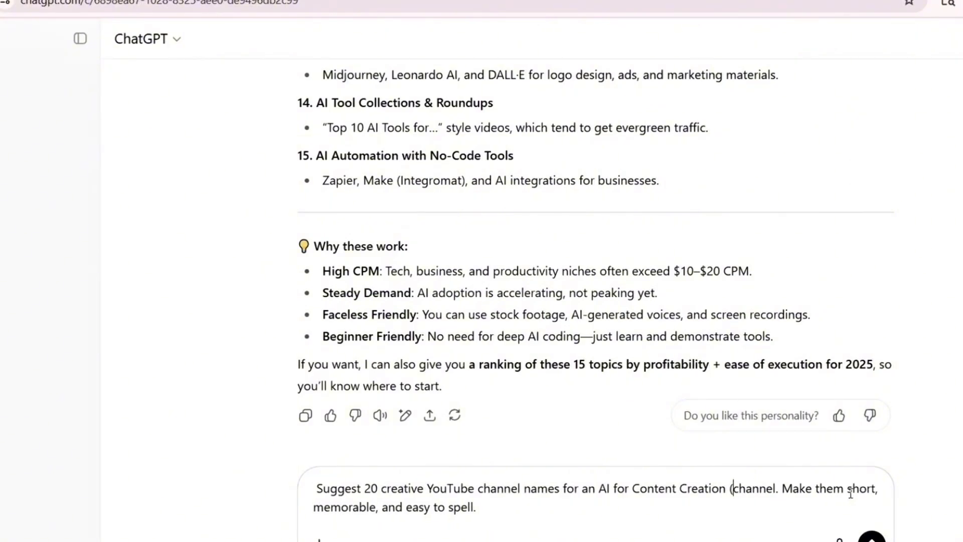
{"action": "key", "text": "Return"}
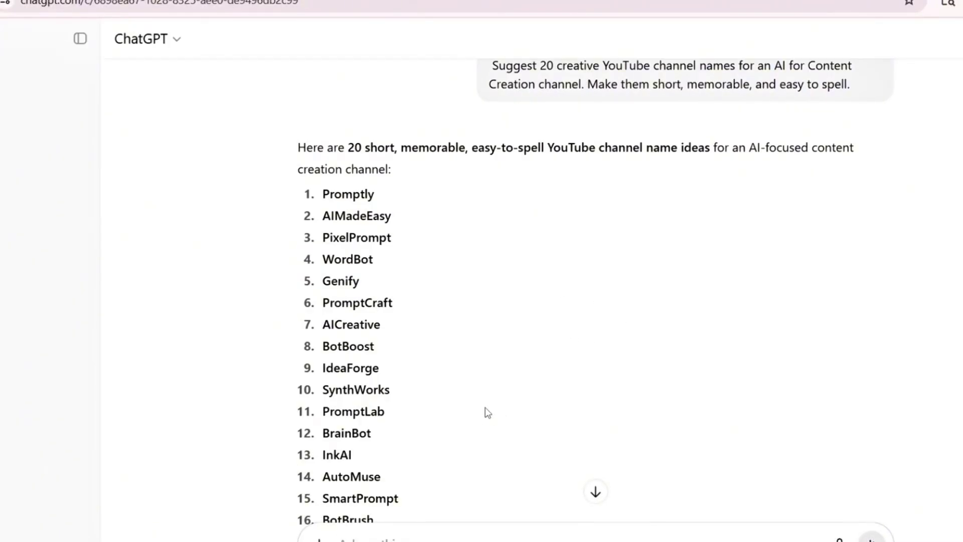
{"action": "scroll", "coordinate": [486, 412], "scroll_direction": "down", "scroll_amount": 1}
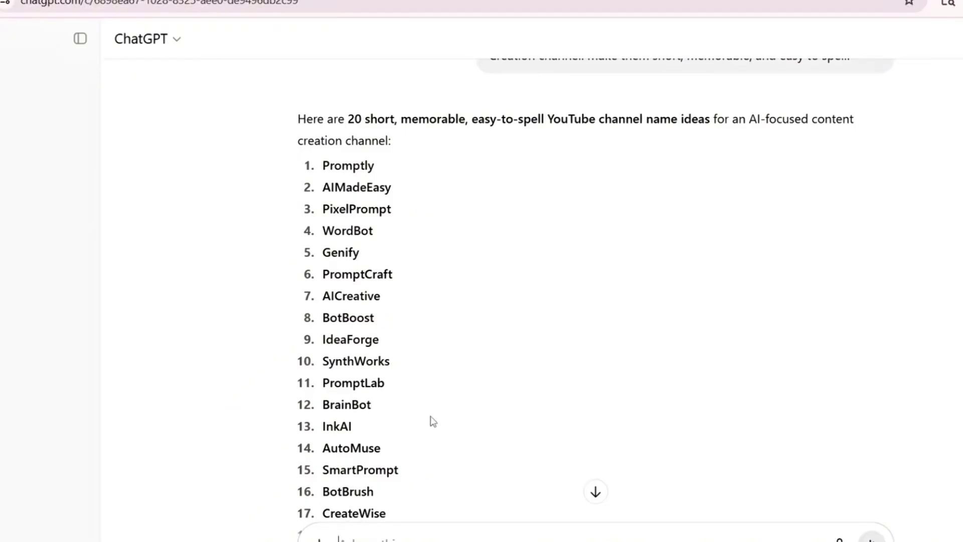
{"action": "scroll", "coordinate": [549, 344], "scroll_direction": "up", "scroll_amount": 3}
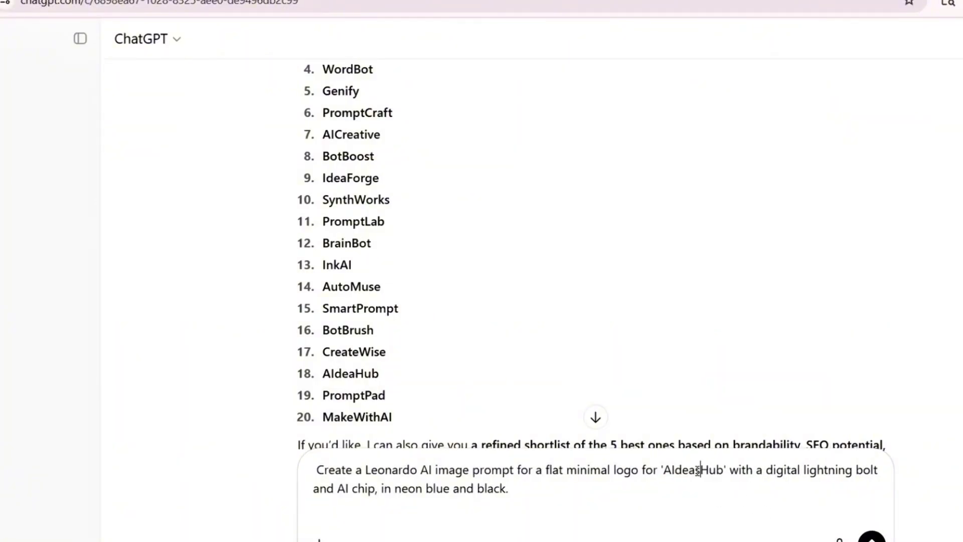
{"action": "key", "text": "Return"}
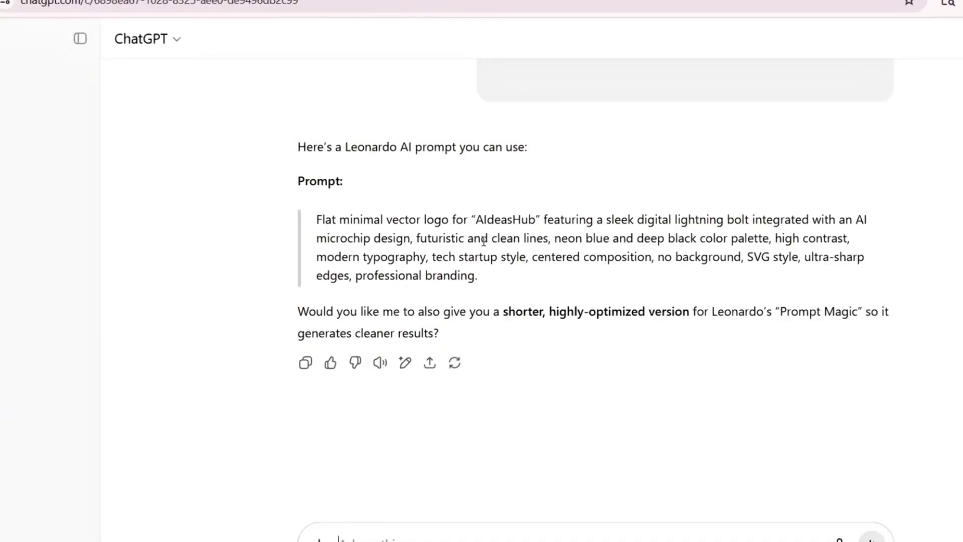
{"action": "triple_click", "coordinate": [560, 241]}
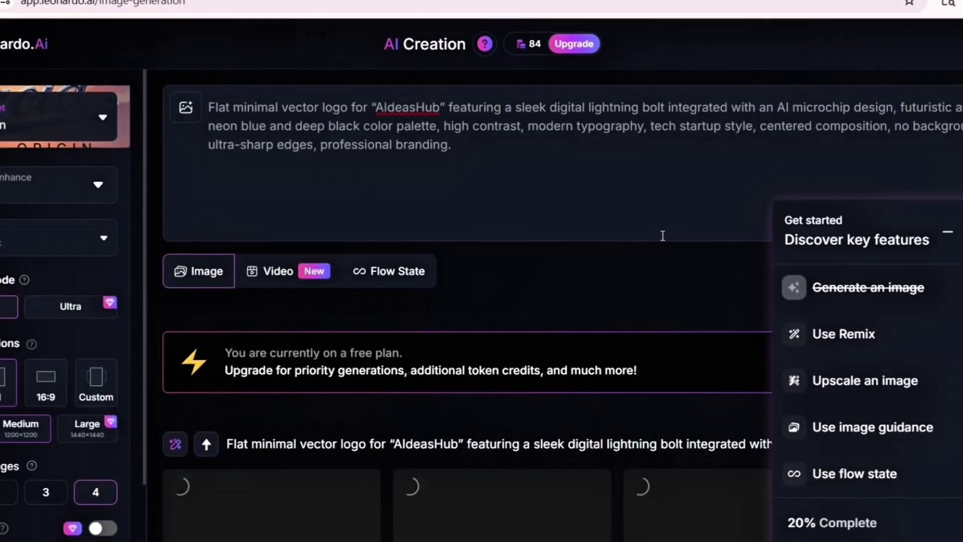
{"action": "scroll", "coordinate": [611, 258], "scroll_direction": "down", "scroll_amount": 3}
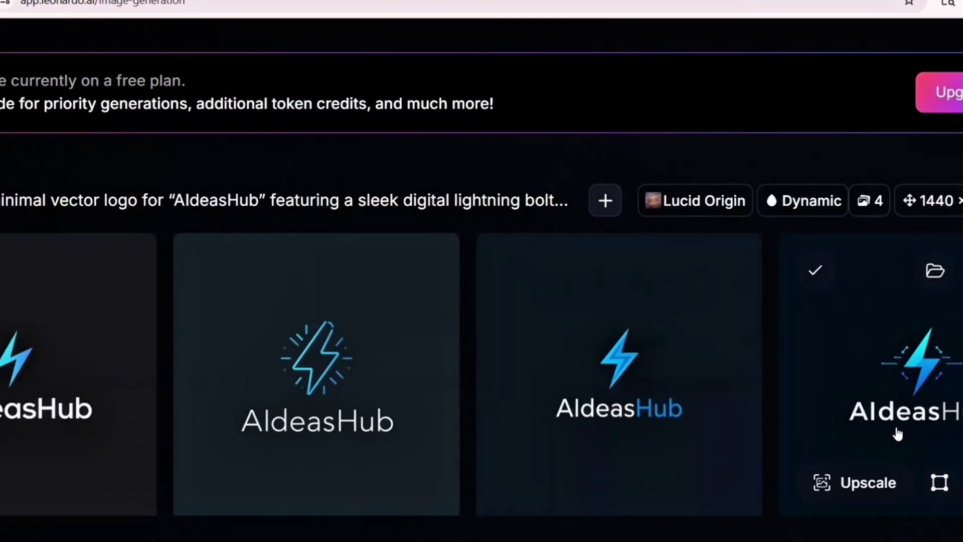
- Open one of the four generated AIdeasHub lightning-bolt logos in full view
{"action": "left_click", "coordinate": [934, 385]}
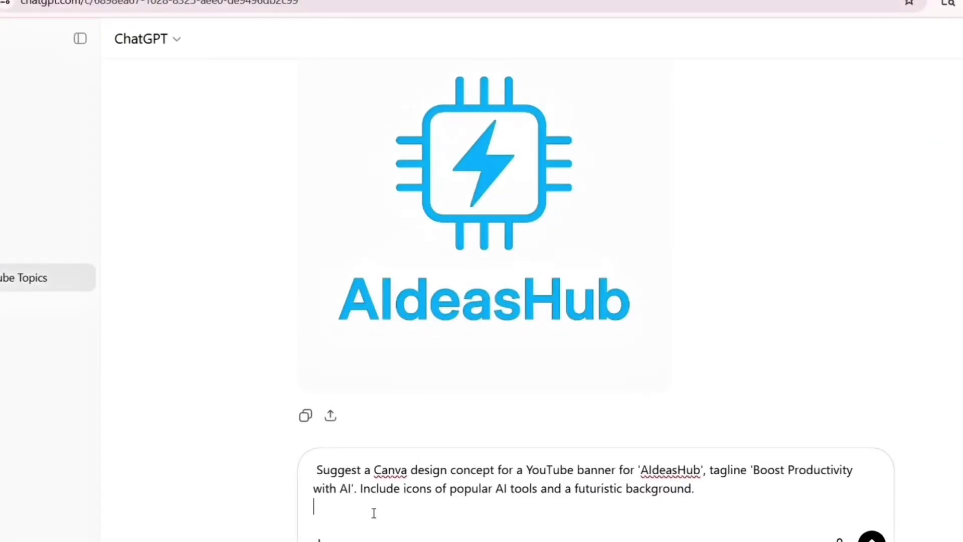
- Send ChatGPT the Canva banner concept request with the tagline 'Boost Productivity with AI'
{"action": "key", "text": "Return"}
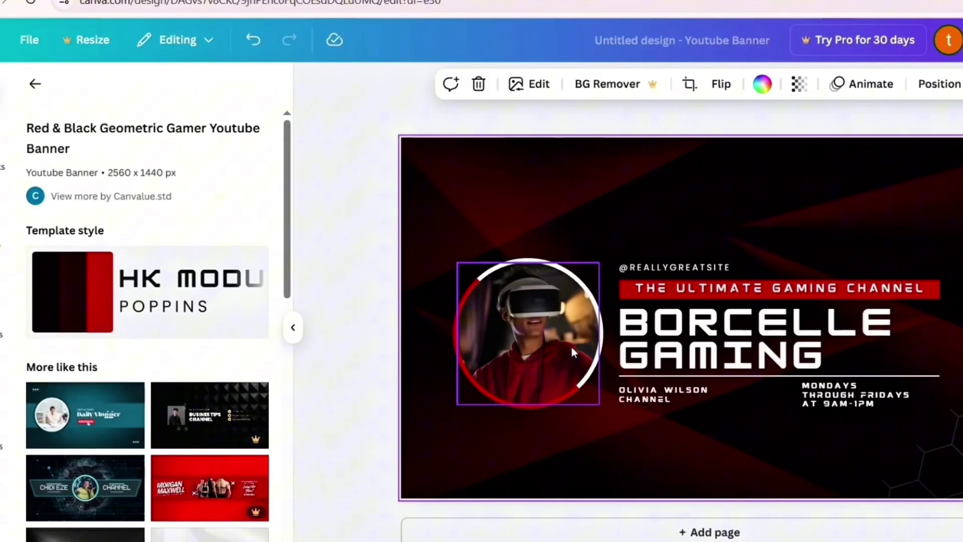
- Select the banner's circular photo frame so the AIdeasHub logo can replace it
{"action": "left_click", "coordinate": [527, 332]}
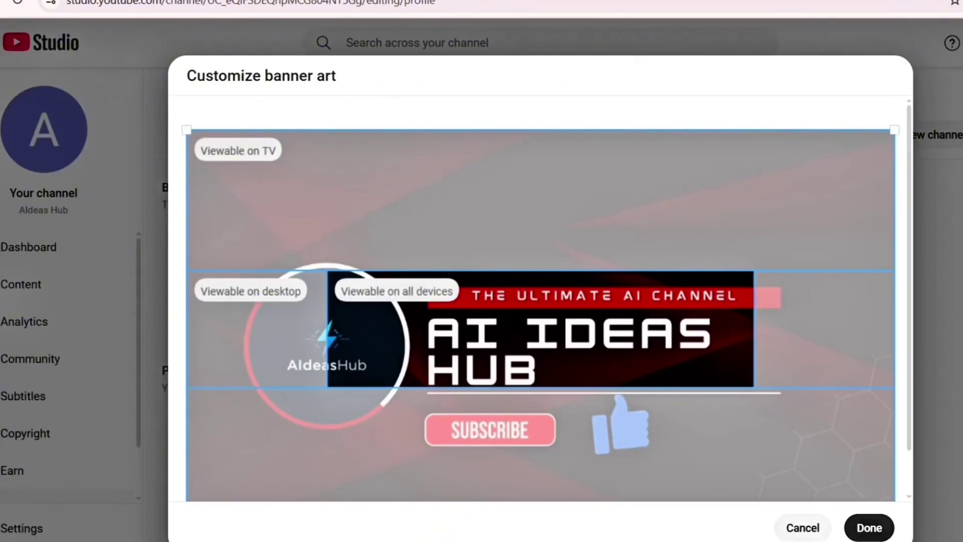
- Confirm the banner crop, then set the AIdeasHub logo as the profile picture
{"action": "left_click", "coordinate": [870, 528]}
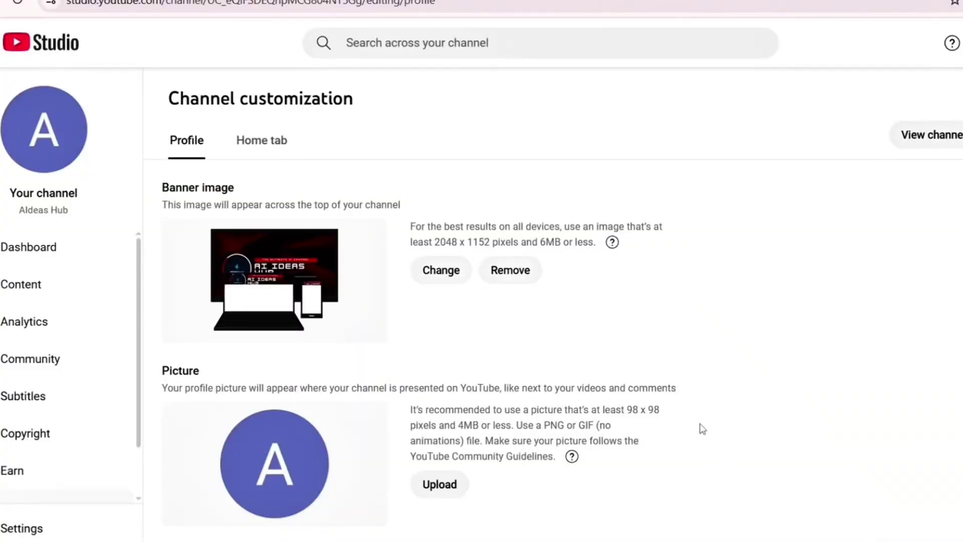
{"action": "left_click", "coordinate": [428, 485]}
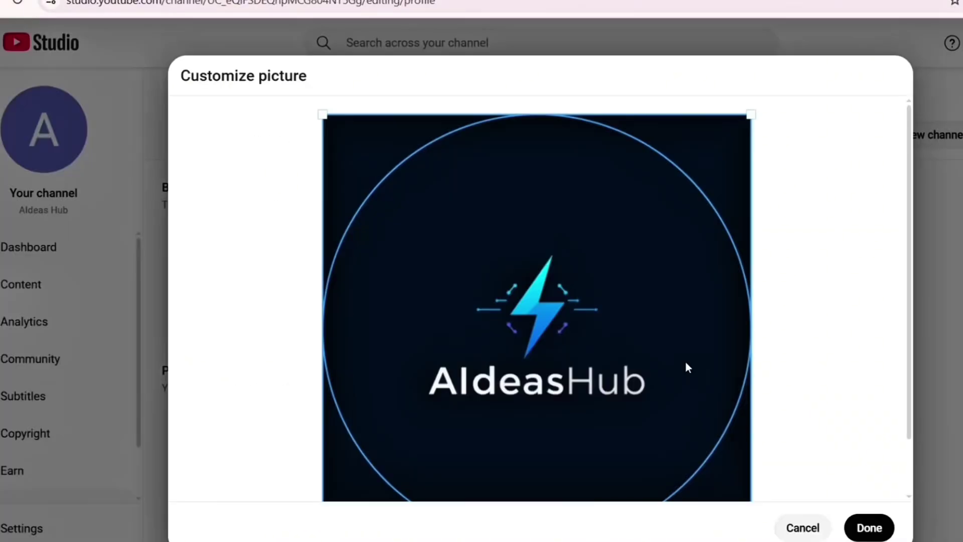
{"action": "mouse_move", "coordinate": [910, 406]}
{"action": "left_mouse_down"}
{"action": "mouse_move", "coordinate": [914, 468]}
{"action": "mouse_move", "coordinate": [909, 429]}
{"action": "left_mouse_up"}
{"action": "left_click", "coordinate": [869, 527]}
{"action": "scroll", "coordinate": [740, 456], "scroll_direction": "down", "scroll_amount": 2}
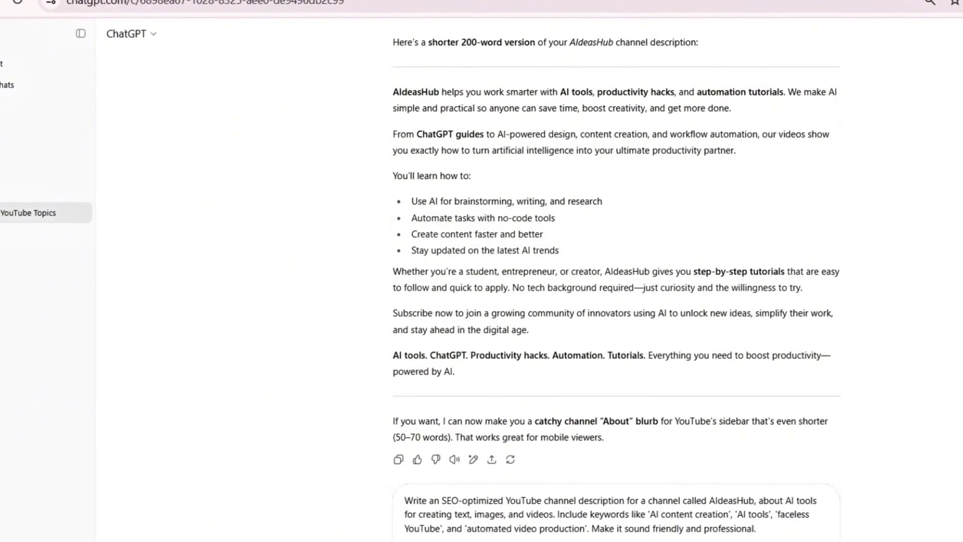
- Generate the SEO channel description and paste it over the existing YouTube Studio description
{"action": "key", "text": "Return"}
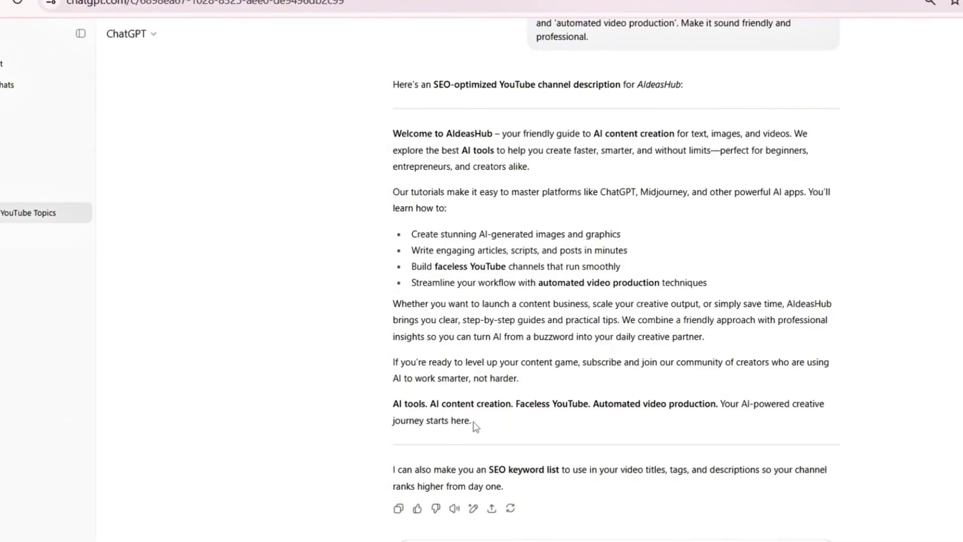
{"action": "left_click_drag", "start_coordinate": [474, 422], "coordinate": [374, 143]}
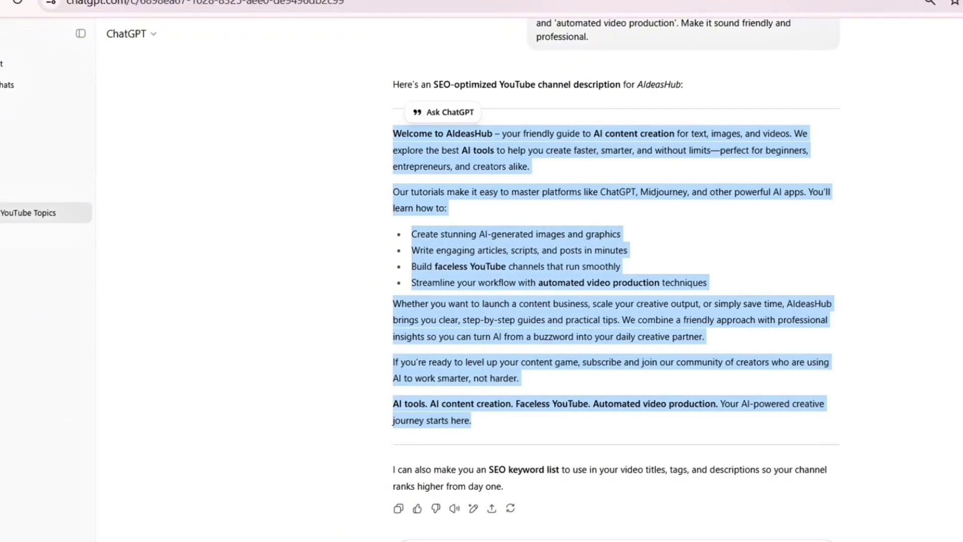
{"action": "key", "text": "ctrl+a"}
{"action": "key", "text": "BackSpace"}
{"action": "key", "text": "ctrl+v"}
{"action": "scroll", "coordinate": [444, 429], "scroll_direction": "down", "scroll_amount": 3}
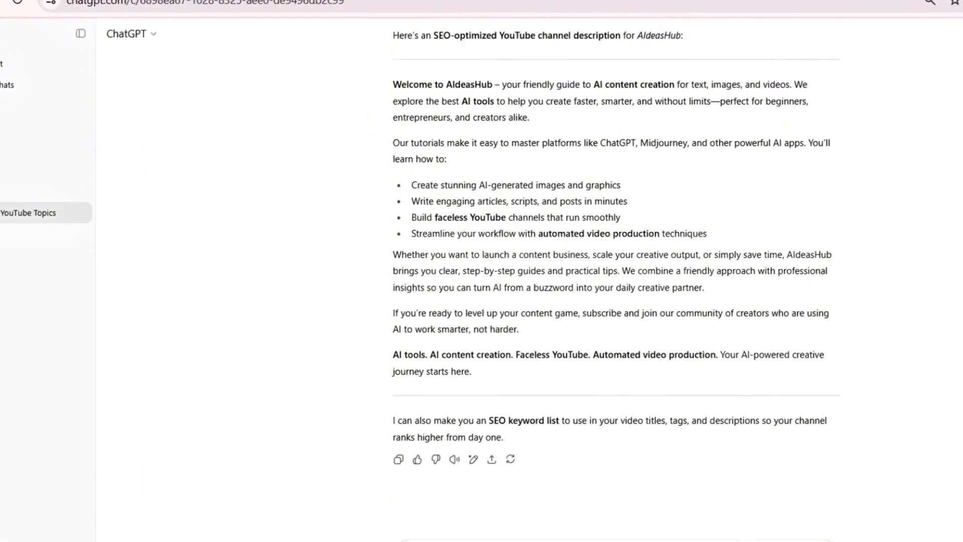
- Request a comma-separated AIdeasHub keyword list under 400 characters and select it
{"action": "type", "text": "Write the best YouTube channel keywords for AIdeasHub (AI content creation niche) in a comma-separated format, including similar big channel names. Max 400 characters."}
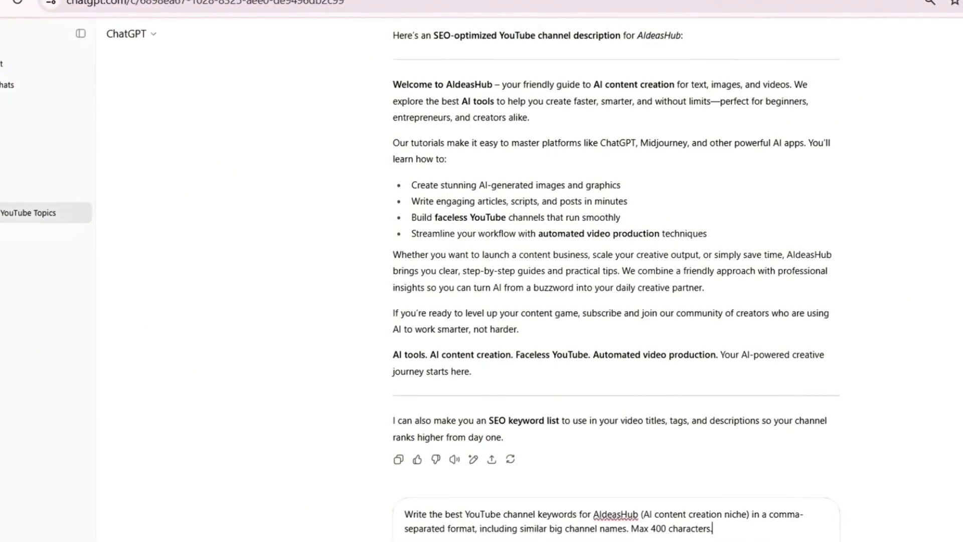
{"action": "key", "text": "Return"}
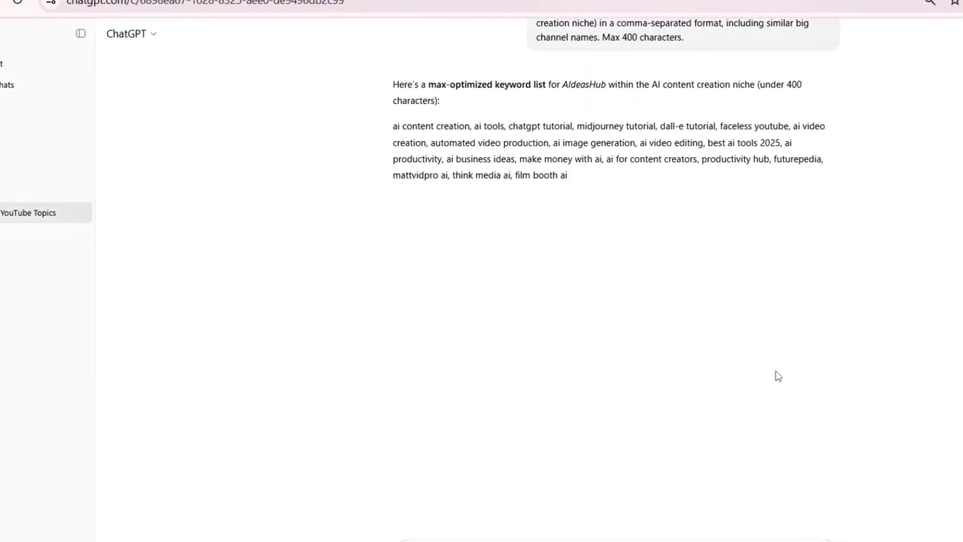
{"action": "triple_click", "coordinate": [482, 282]}
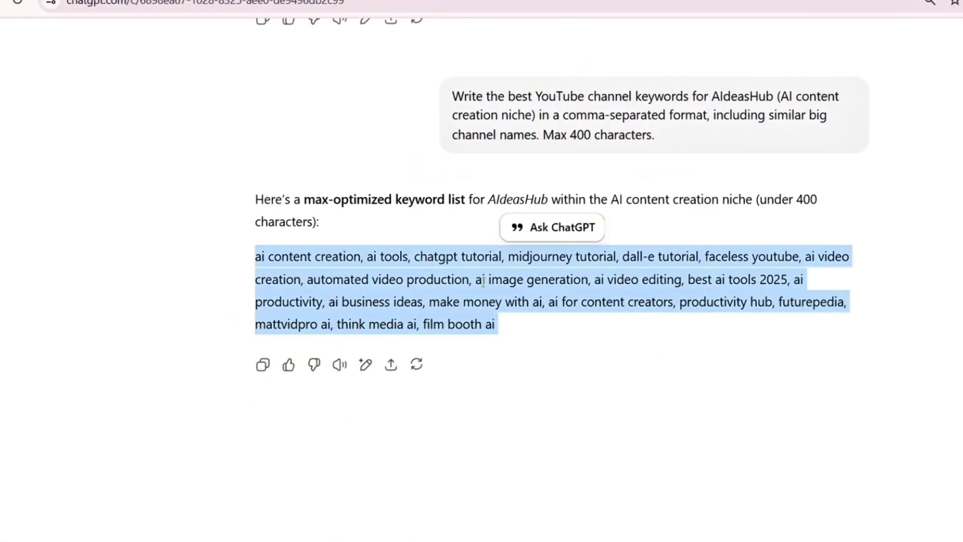
- Paste the copied AI keyword list into the Keywords field under Settings > Channel > Basic info
{"action": "key", "text": "ctrl+c"}
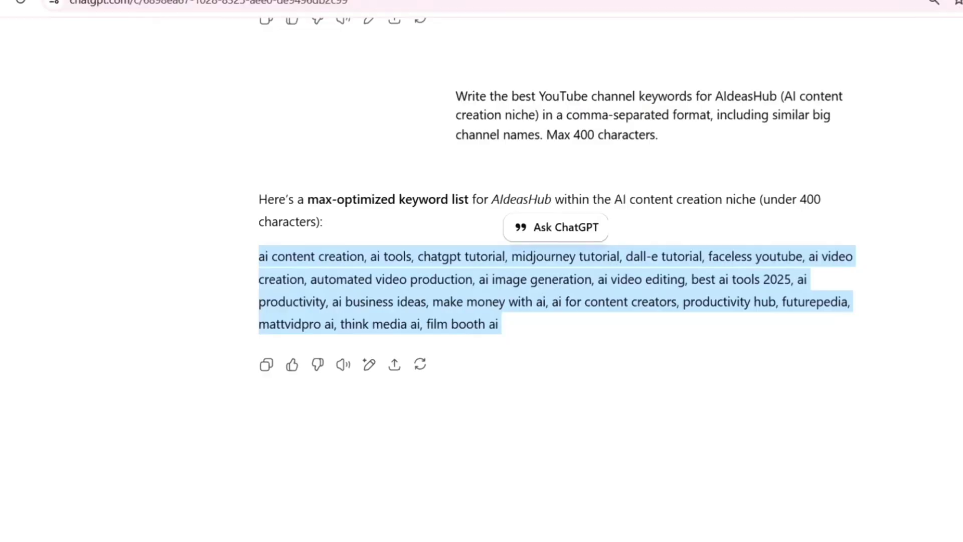
{"action": "key", "text": "ctrl+Tab"}
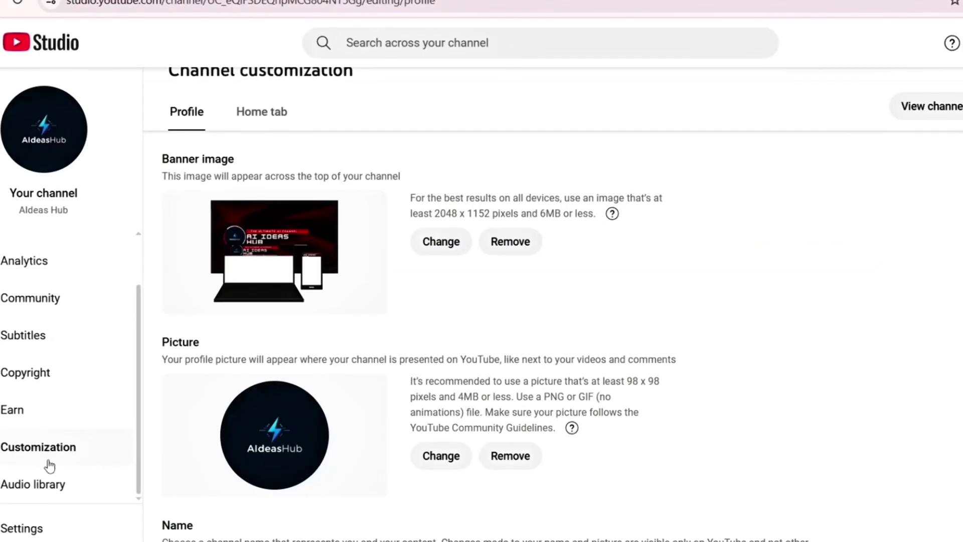
{"action": "left_click", "coordinate": [22, 528]}
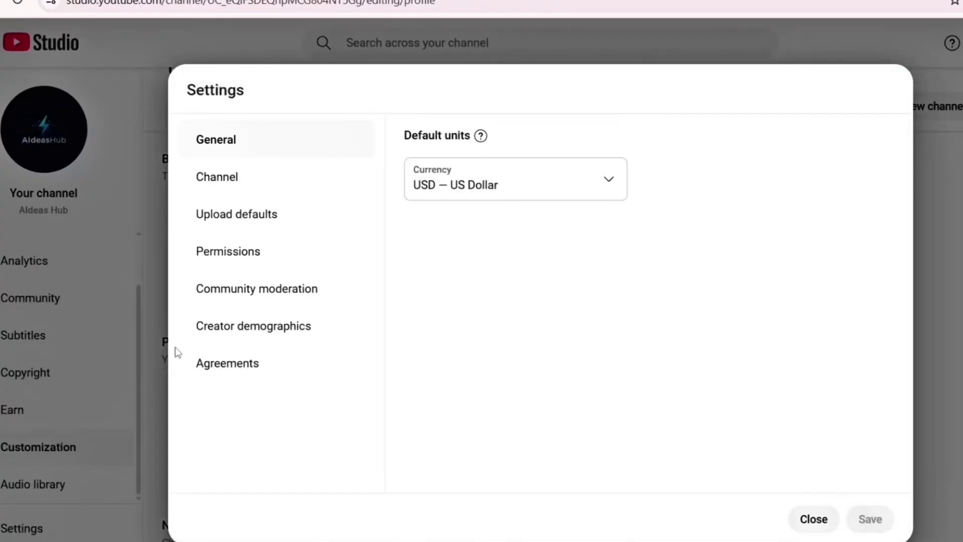
{"action": "left_click", "coordinate": [217, 177]}
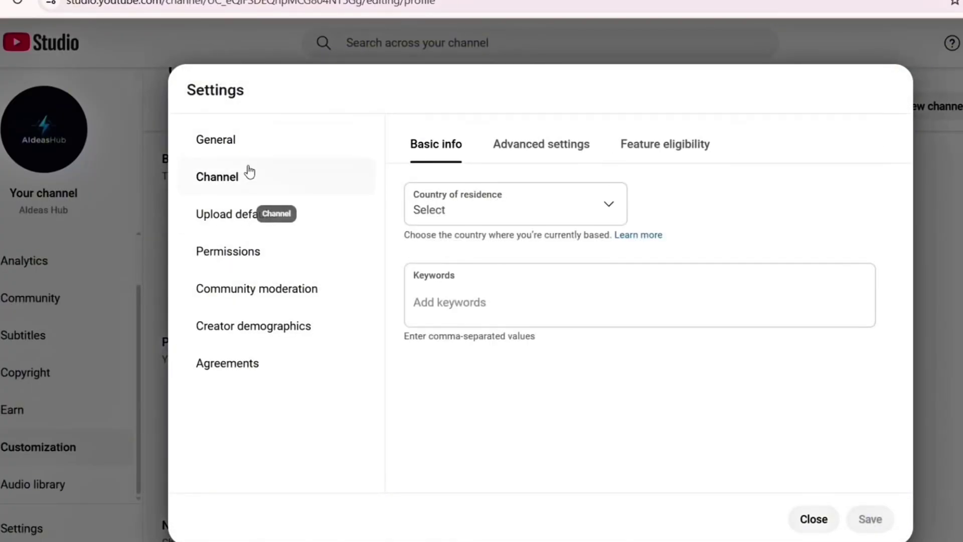
{"action": "left_click", "coordinate": [557, 301]}
{"action": "key", "text": "ctrl+v"}
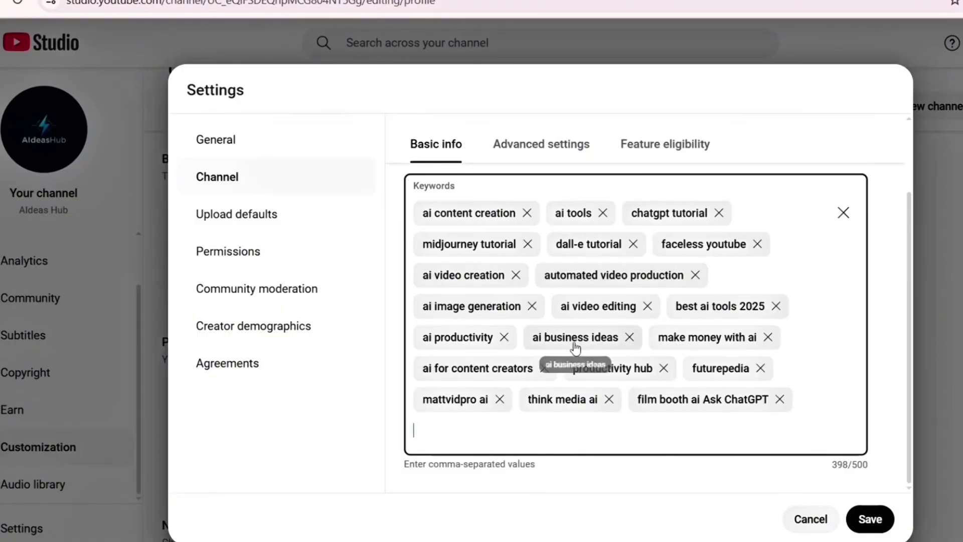
{"action": "scroll", "coordinate": [586, 354], "scroll_direction": "up", "scroll_amount": 2}
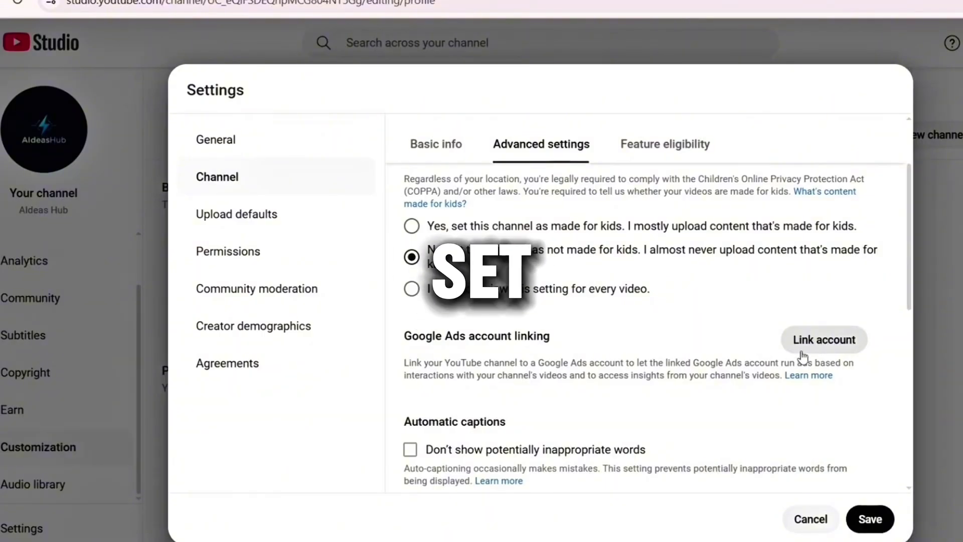
{"action": "scroll", "coordinate": [713, 376], "scroll_direction": "down", "scroll_amount": 2}
{"action": "scroll", "coordinate": [713, 377], "scroll_direction": "down", "scroll_amount": 1}
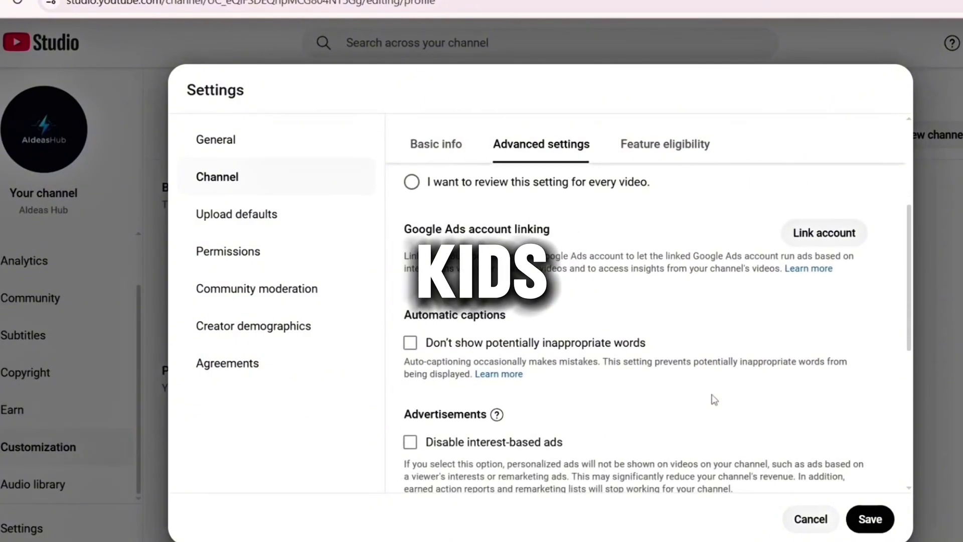
{"action": "scroll", "coordinate": [713, 399], "scroll_direction": "down", "scroll_amount": 5}
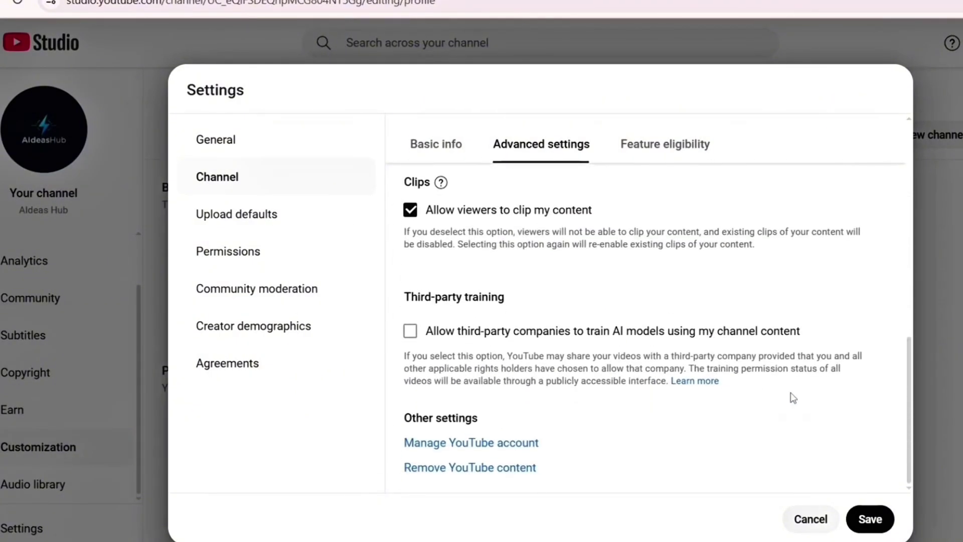
{"action": "scroll", "coordinate": [715, 372], "scroll_direction": "up", "scroll_amount": 3}
{"action": "scroll", "coordinate": [707, 368], "scroll_direction": "up", "scroll_amount": 3}
{"action": "scroll", "coordinate": [700, 361], "scroll_direction": "up", "scroll_amount": 2}
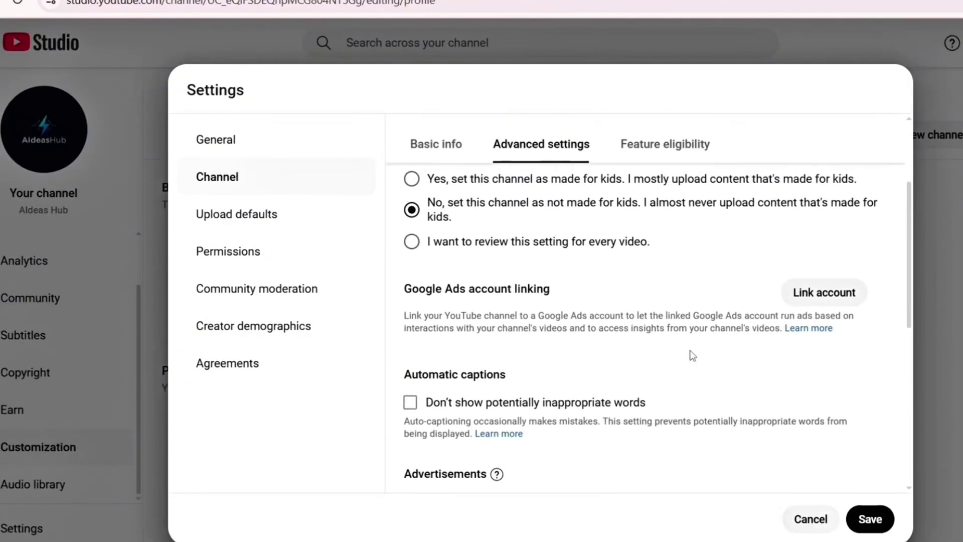
{"action": "scroll", "coordinate": [681, 258], "scroll_direction": "up", "scroll_amount": 3}
{"action": "scroll", "coordinate": [662, 260], "scroll_direction": "up", "scroll_amount": 2}
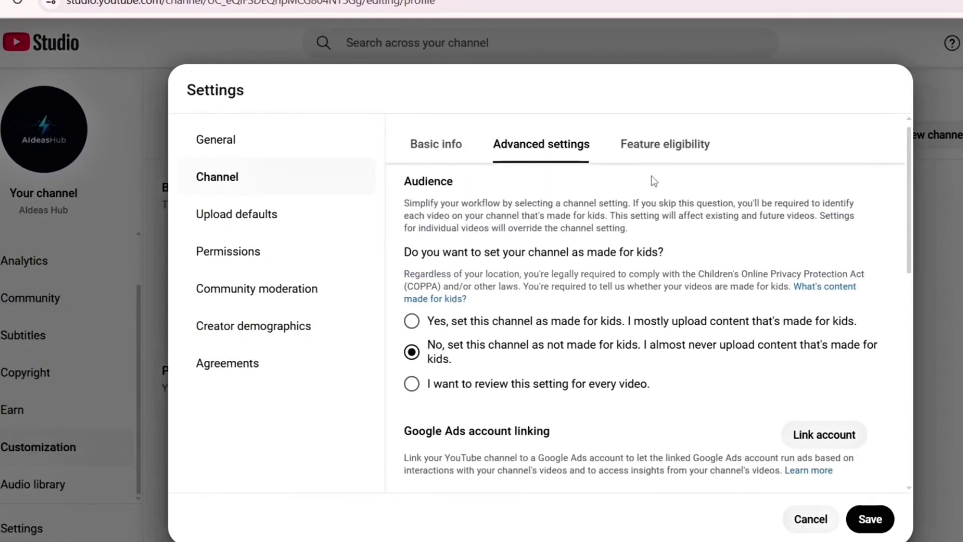
{"action": "scroll", "coordinate": [640, 255], "scroll_direction": "up", "scroll_amount": 1}
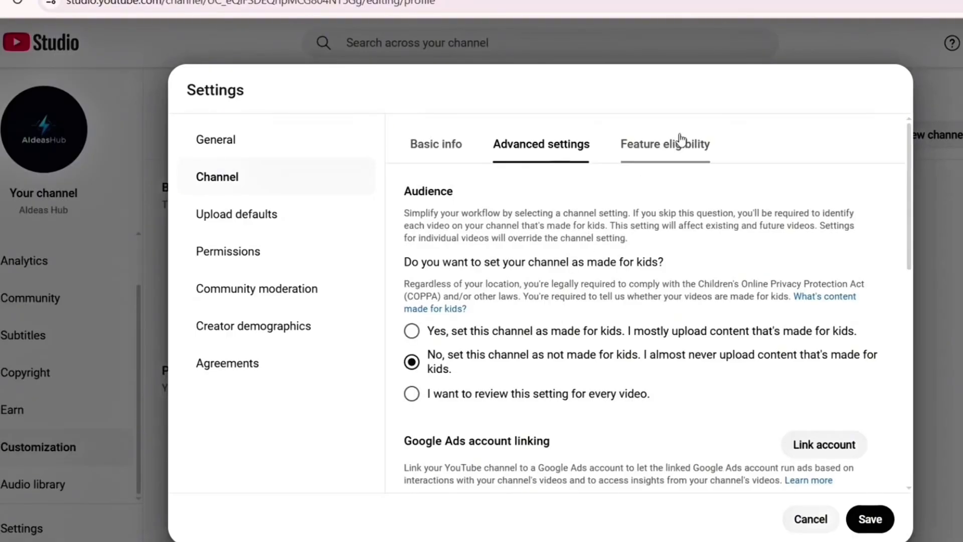
{"action": "left_click", "coordinate": [661, 150]}
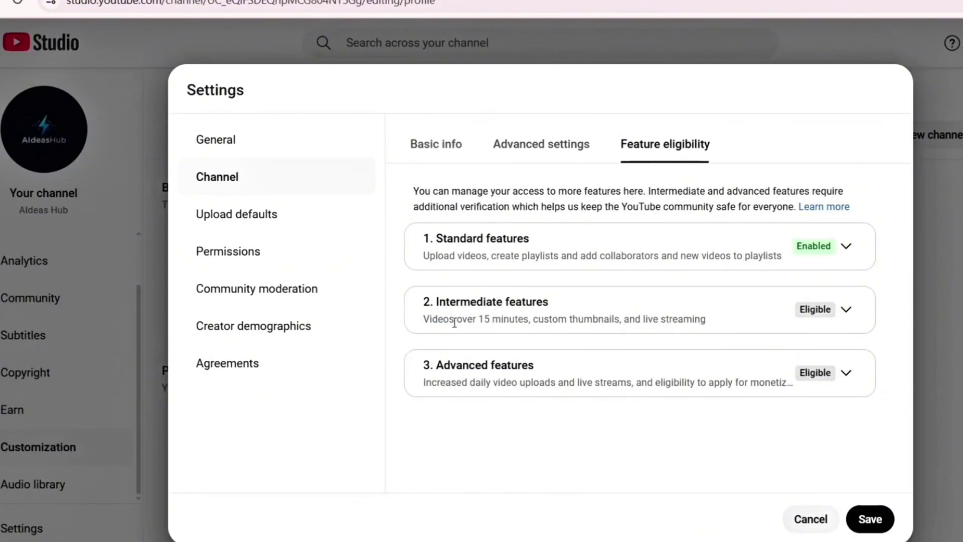
{"action": "left_click", "coordinate": [845, 311]}
{"action": "scroll", "coordinate": [768, 365], "scroll_direction": "down", "scroll_amount": 1}
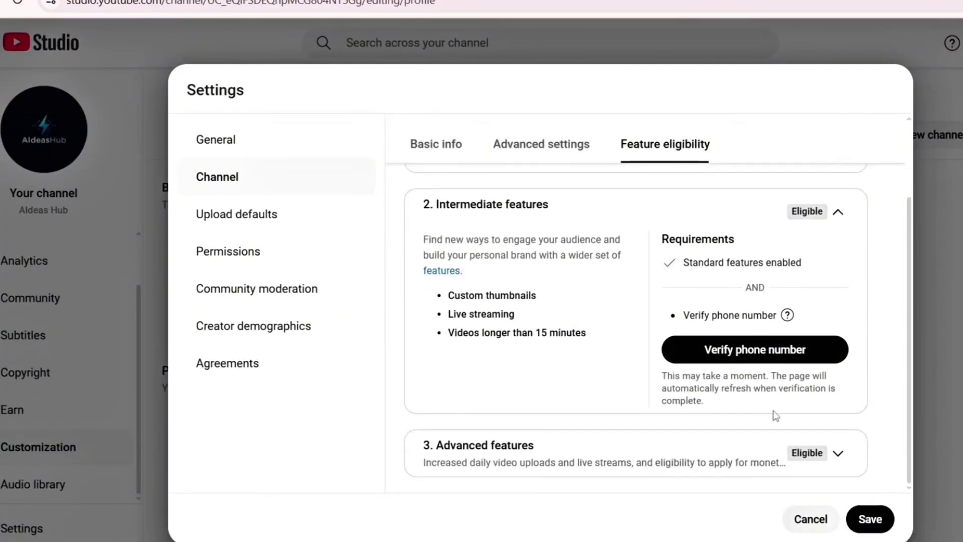
{"action": "left_click", "coordinate": [838, 453]}
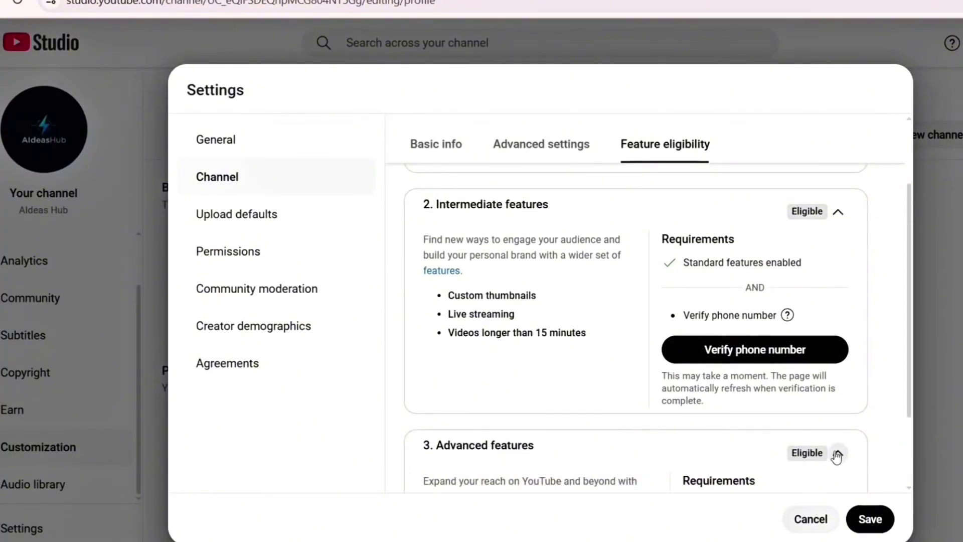
{"action": "scroll", "coordinate": [843, 455], "scroll_direction": "down", "scroll_amount": 3}
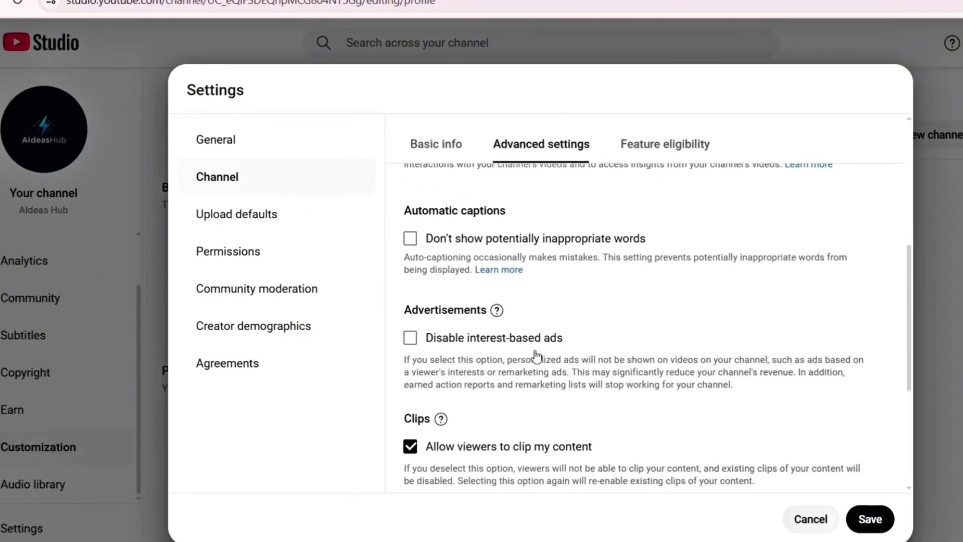
{"action": "scroll", "coordinate": [536, 354], "scroll_direction": "down", "scroll_amount": 3}
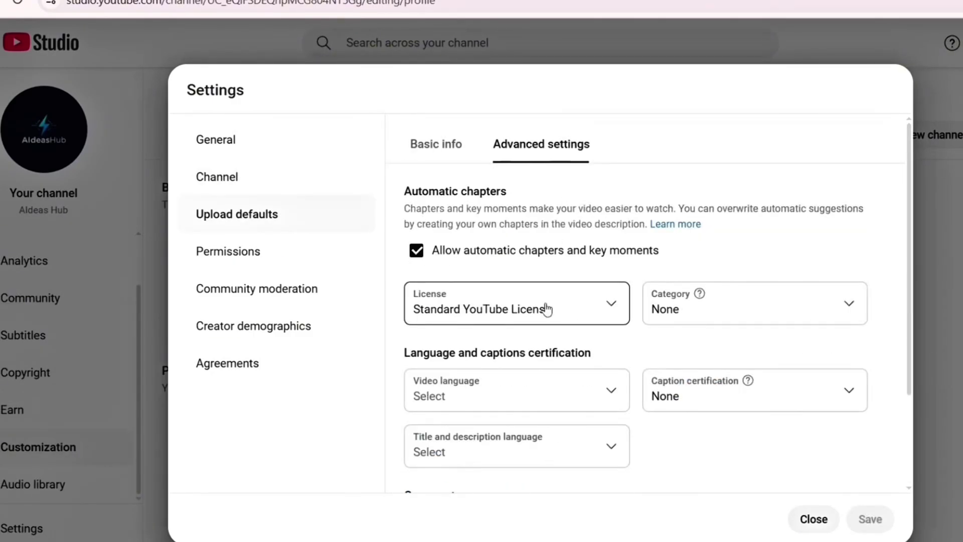
- Keep Standard YouTube License as the upload default and ask ChatGPT which categories have highest CPM
{"action": "left_click", "coordinate": [545, 311]}
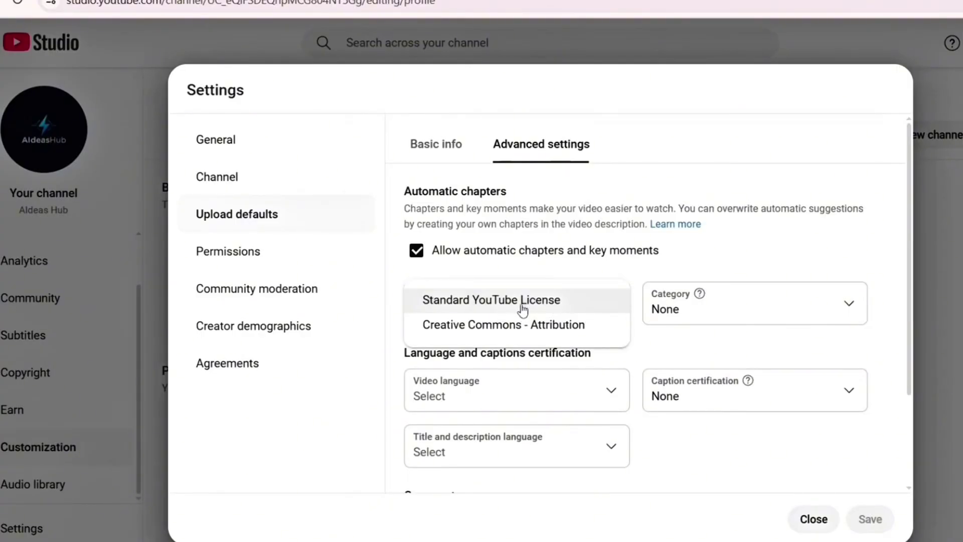
{"action": "left_click", "coordinate": [518, 304]}
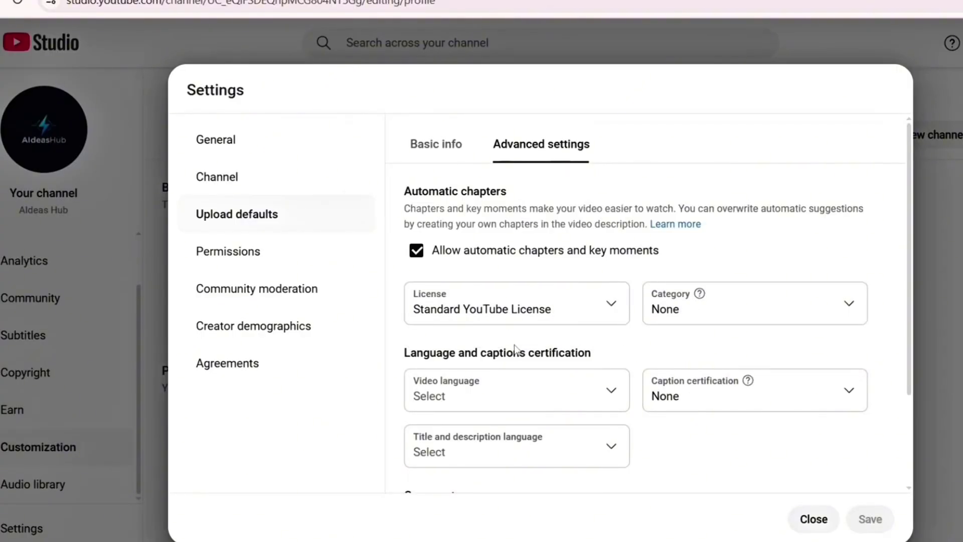
{"action": "scroll", "coordinate": [513, 344], "scroll_direction": "down", "scroll_amount": 1}
{"action": "scroll", "coordinate": [513, 344], "scroll_direction": "down", "scroll_amount": 3}
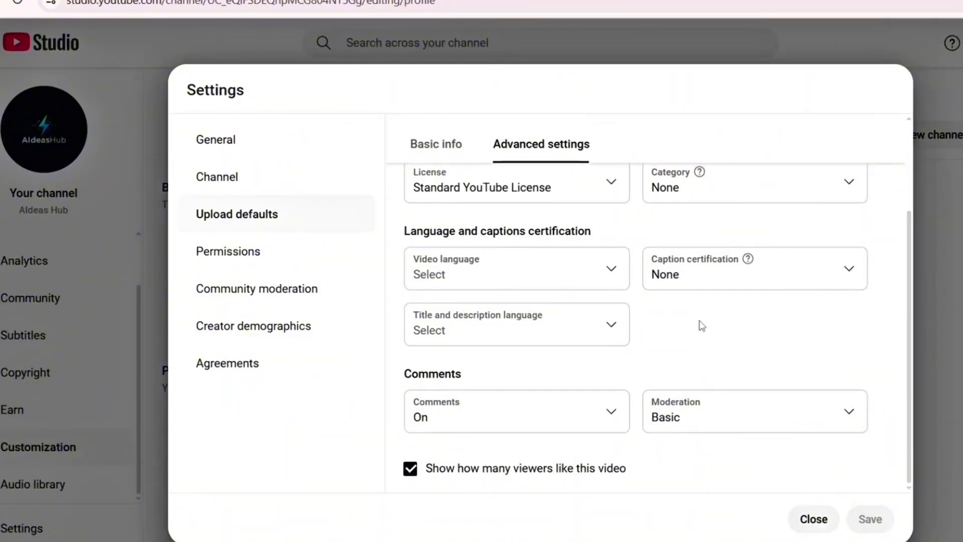
{"action": "scroll", "coordinate": [700, 325], "scroll_direction": "up", "scroll_amount": 4}
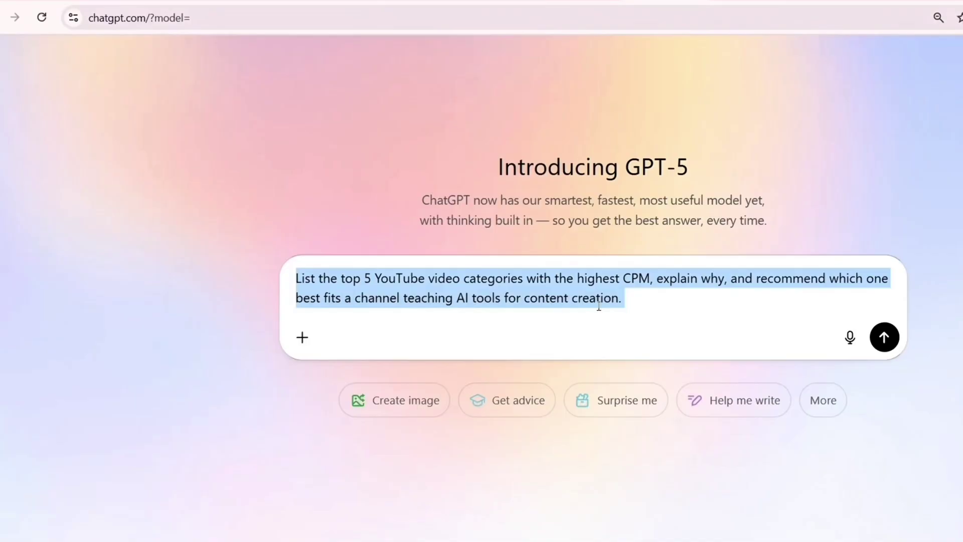
{"action": "left_click", "coordinate": [883, 336]}
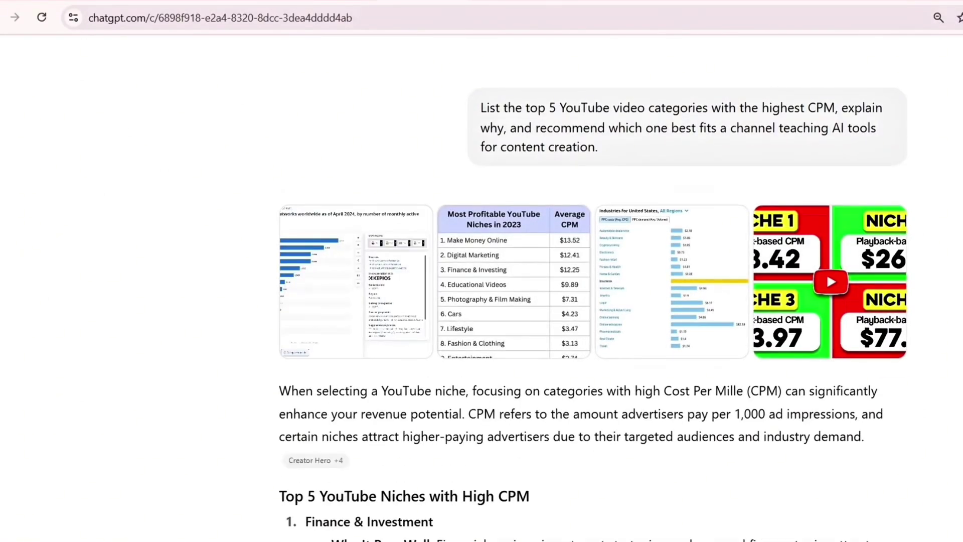
{"action": "scroll", "coordinate": [488, 225], "scroll_direction": "down", "scroll_amount": 5}
{"action": "scroll", "coordinate": [488, 226], "scroll_direction": "down", "scroll_amount": 5}
{"action": "scroll", "coordinate": [489, 226], "scroll_direction": "down", "scroll_amount": 5}
{"action": "scroll", "coordinate": [489, 225], "scroll_direction": "down", "scroll_amount": 3}
{"action": "scroll", "coordinate": [352, 425], "scroll_direction": "down", "scroll_amount": 5}
{"action": "scroll", "coordinate": [376, 414], "scroll_direction": "down", "scroll_amount": 4}
{"action": "scroll", "coordinate": [452, 339], "scroll_direction": "down", "scroll_amount": 3}
{"action": "scroll", "coordinate": [467, 323], "scroll_direction": "down", "scroll_amount": 2}
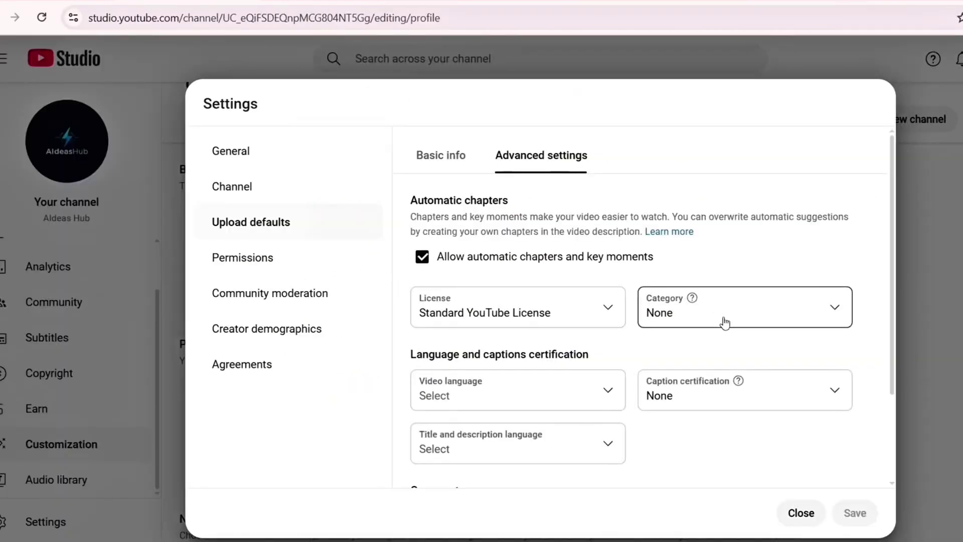
- Set default category to Education and video language to English (United States), then save
{"action": "left_click", "coordinate": [722, 310]}
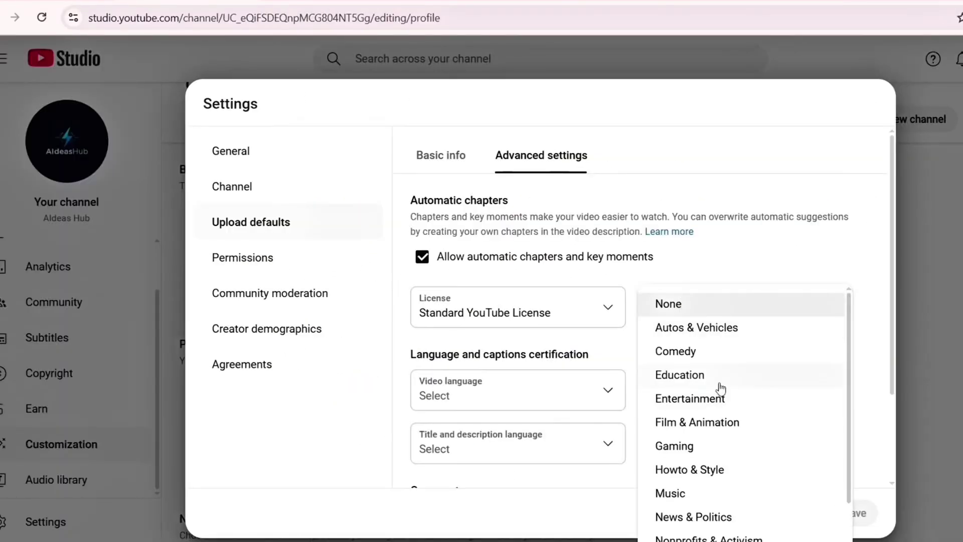
{"action": "left_click", "coordinate": [681, 375]}
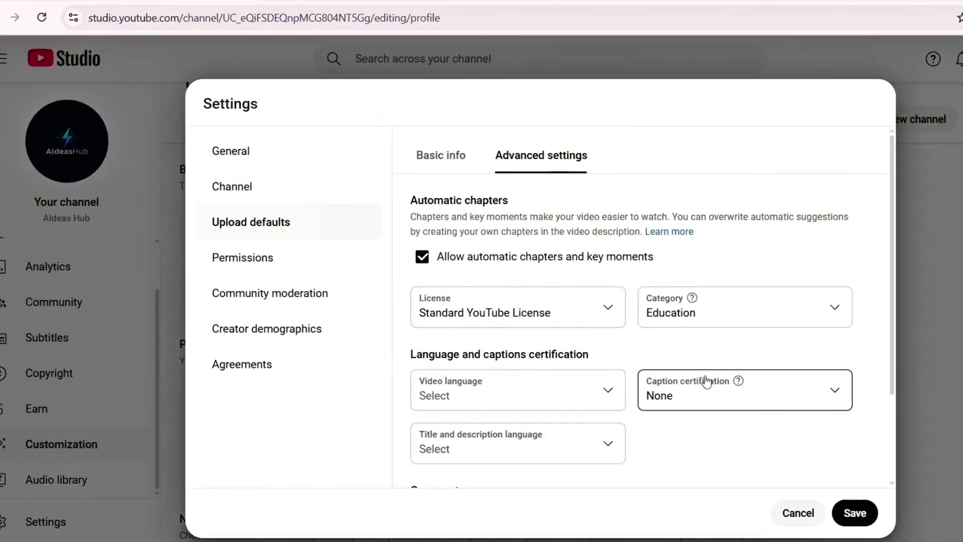
{"action": "left_click", "coordinate": [587, 389]}
{"action": "scroll", "coordinate": [556, 323], "scroll_direction": "down", "scroll_amount": 5}
{"action": "scroll", "coordinate": [557, 324], "scroll_direction": "up", "scroll_amount": 3}
{"action": "scroll", "coordinate": [557, 323], "scroll_direction": "up", "scroll_amount": 4}
{"action": "scroll", "coordinate": [558, 323], "scroll_direction": "up", "scroll_amount": 1}
{"action": "scroll", "coordinate": [557, 324], "scroll_direction": "down", "scroll_amount": 4}
{"action": "scroll", "coordinate": [557, 323], "scroll_direction": "down", "scroll_amount": 2}
{"action": "key", "text": "Escape"}
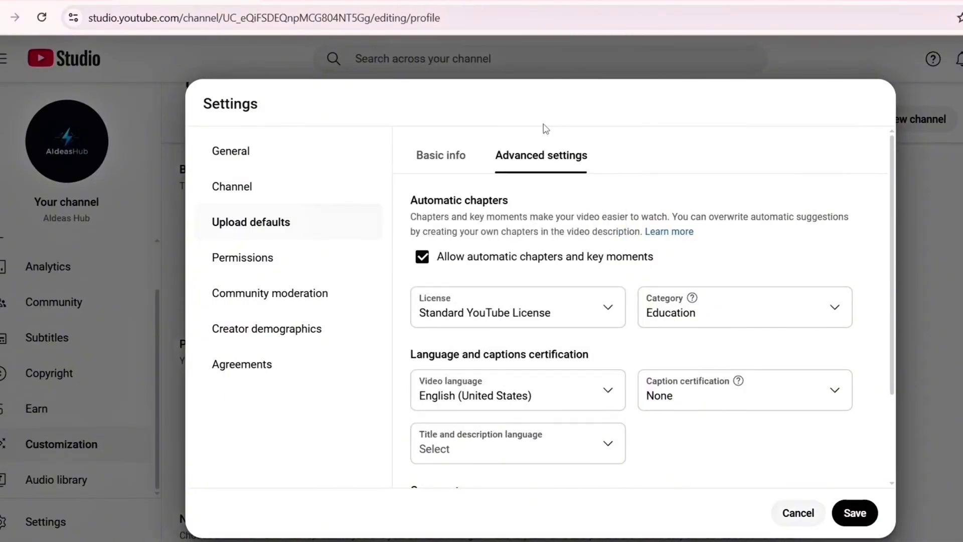
{"action": "scroll", "coordinate": [723, 436], "scroll_direction": "down", "scroll_amount": 2}
{"action": "scroll", "coordinate": [722, 436], "scroll_direction": "up", "scroll_amount": 2}
{"action": "left_click", "coordinate": [855, 512]}
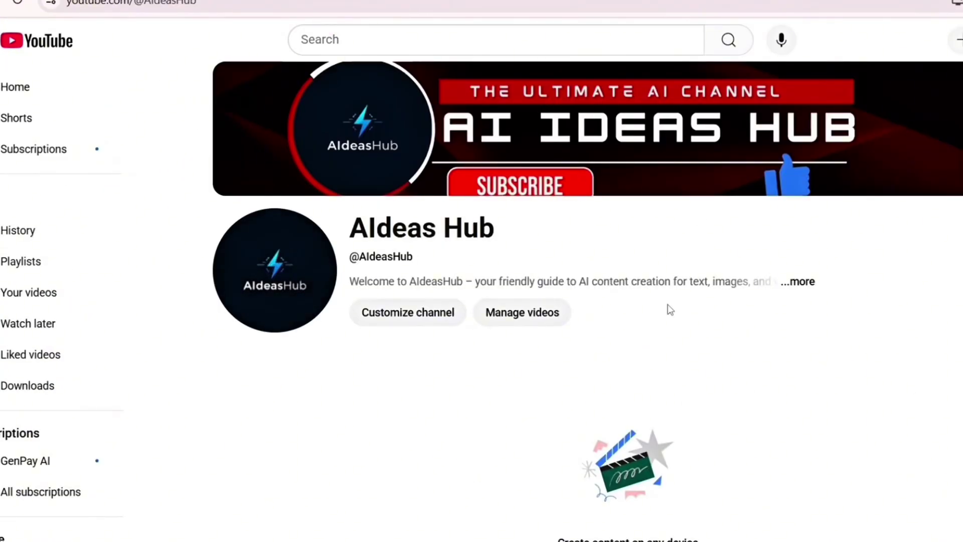
- Expand the AIdeas Hub description to see its channel URL and United States location
{"action": "left_click", "coordinate": [802, 282]}
{"action": "scroll", "coordinate": [536, 352], "scroll_direction": "down", "scroll_amount": 3}
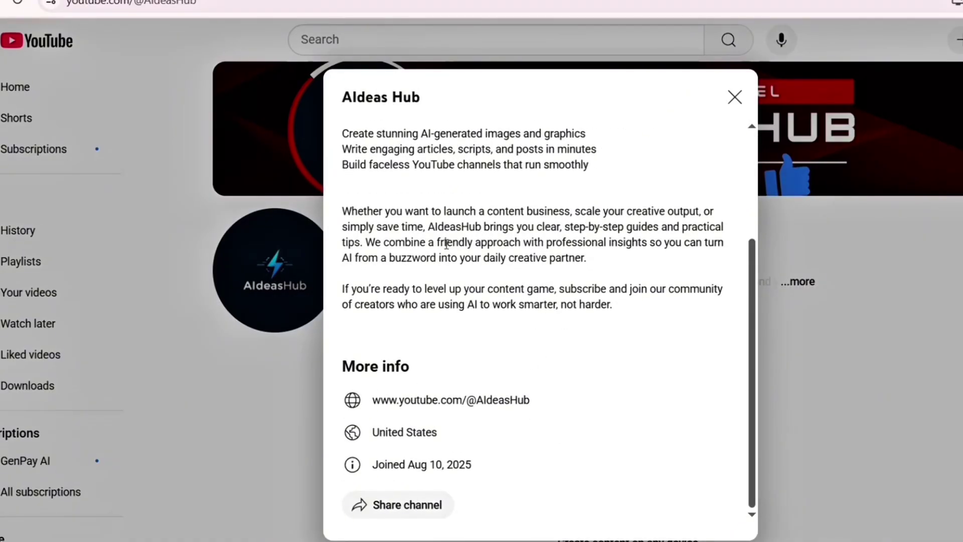
{"action": "scroll", "coordinate": [463, 178], "scroll_direction": "up", "scroll_amount": 3}
{"action": "scroll", "coordinate": [482, 138], "scroll_direction": "up", "scroll_amount": 2}
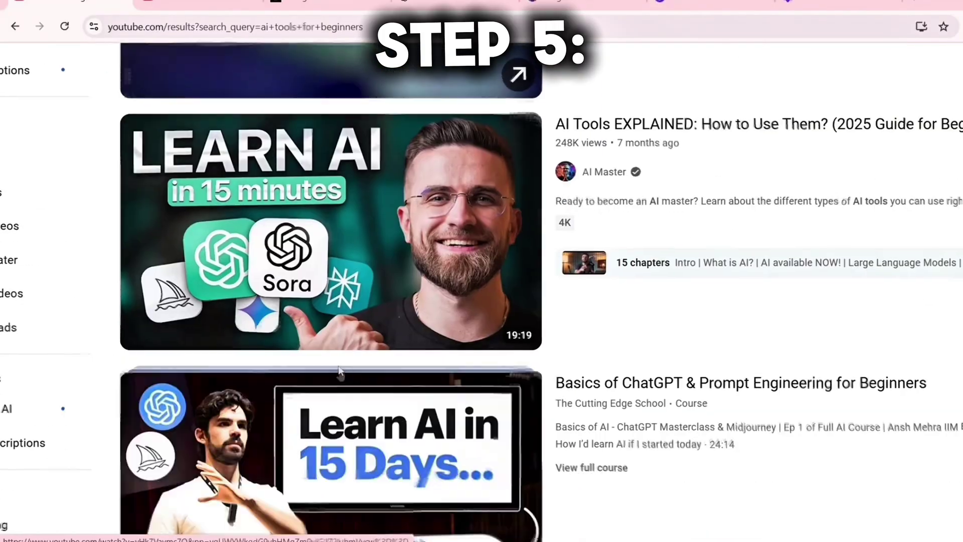
{"action": "scroll", "coordinate": [340, 371], "scroll_direction": "down", "scroll_amount": 3}
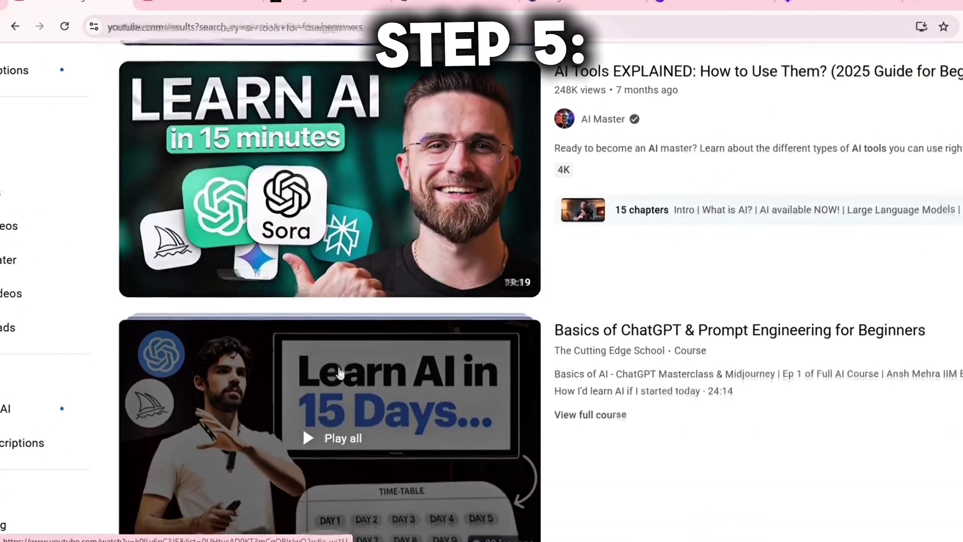
{"action": "scroll", "coordinate": [340, 371], "scroll_direction": "down", "scroll_amount": 5}
{"action": "scroll", "coordinate": [339, 372], "scroll_direction": "down", "scroll_amount": 5}
{"action": "scroll", "coordinate": [340, 371], "scroll_direction": "down", "scroll_amount": 2}
{"action": "scroll", "coordinate": [339, 372], "scroll_direction": "down", "scroll_amount": 4}
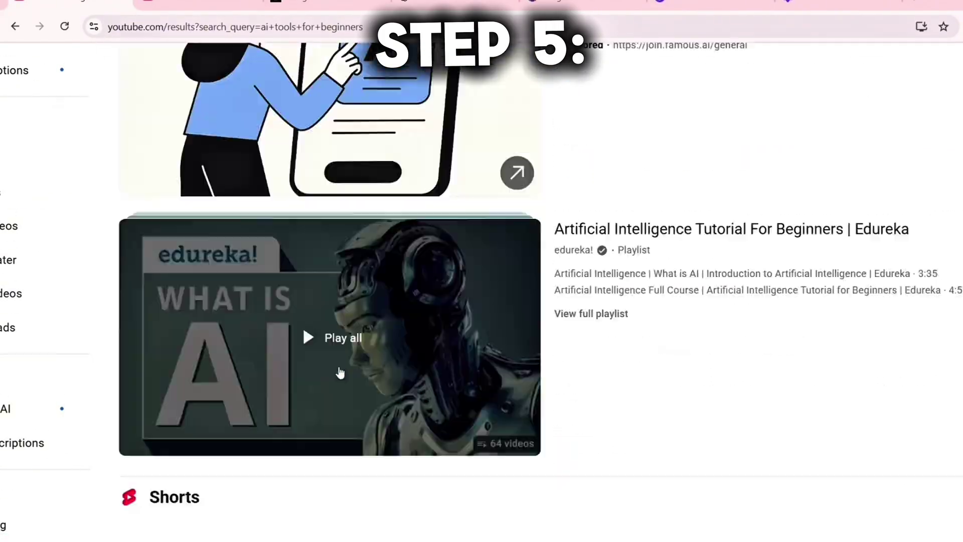
{"action": "scroll", "coordinate": [339, 372], "scroll_direction": "down", "scroll_amount": 5}
{"action": "scroll", "coordinate": [339, 372], "scroll_direction": "down", "scroll_amount": 2}
{"action": "scroll", "coordinate": [339, 371], "scroll_direction": "down", "scroll_amount": 4}
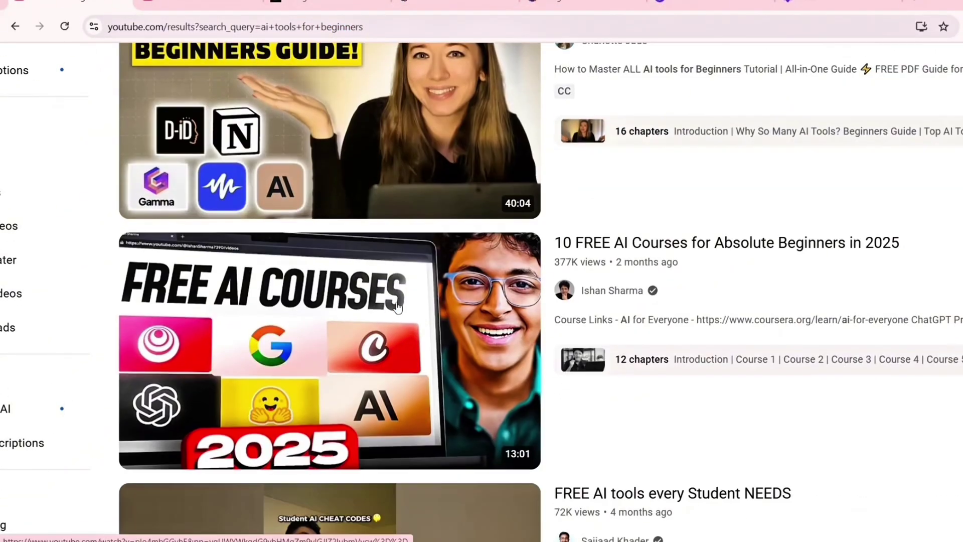
{"action": "scroll", "coordinate": [339, 372], "scroll_direction": "down", "scroll_amount": 4}
{"action": "scroll", "coordinate": [397, 307], "scroll_direction": "down", "scroll_amount": 5}
{"action": "scroll", "coordinate": [398, 307], "scroll_direction": "down", "scroll_amount": 5}
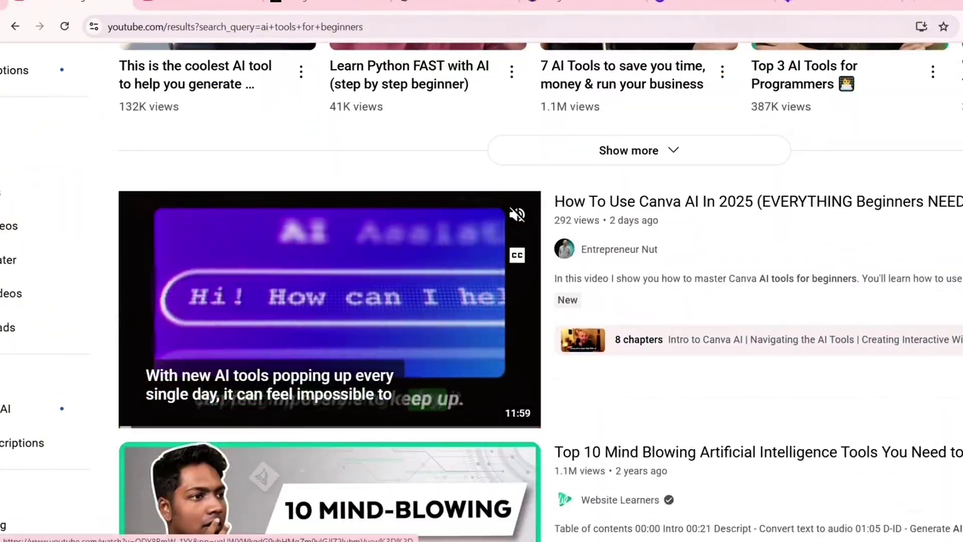
{"action": "scroll", "coordinate": [397, 307], "scroll_direction": "down", "scroll_amount": 4}
{"action": "scroll", "coordinate": [397, 307], "scroll_direction": "down", "scroll_amount": 5}
{"action": "scroll", "coordinate": [397, 306], "scroll_direction": "down", "scroll_amount": 3}
- Switch to the ChatGPT tab after browsing the 'ai tools for beginners' results
{"action": "left_click", "coordinate": [458, 6]}
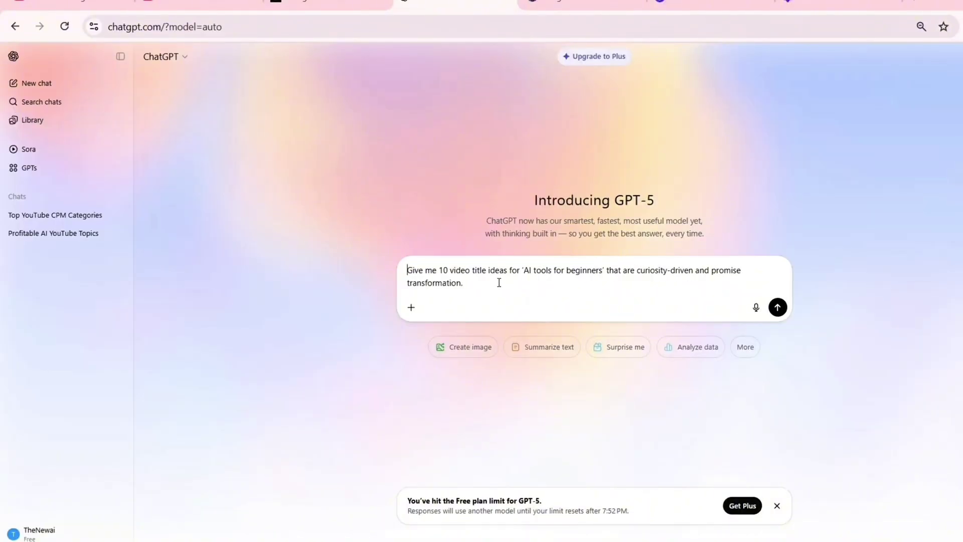
- Get ten video title ideas and pick title 10 for the outline request
{"action": "left_click", "coordinate": [777, 506]}
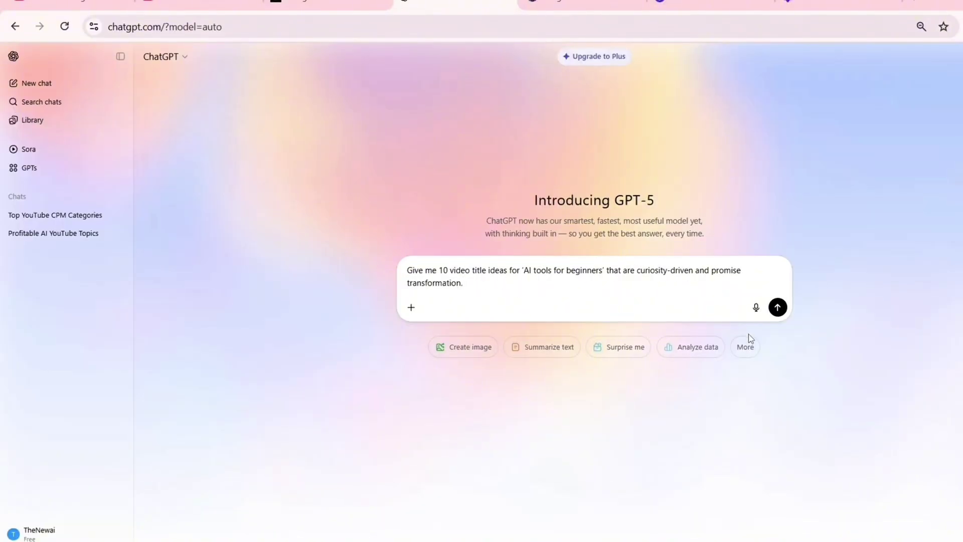
{"action": "left_click", "coordinate": [778, 307]}
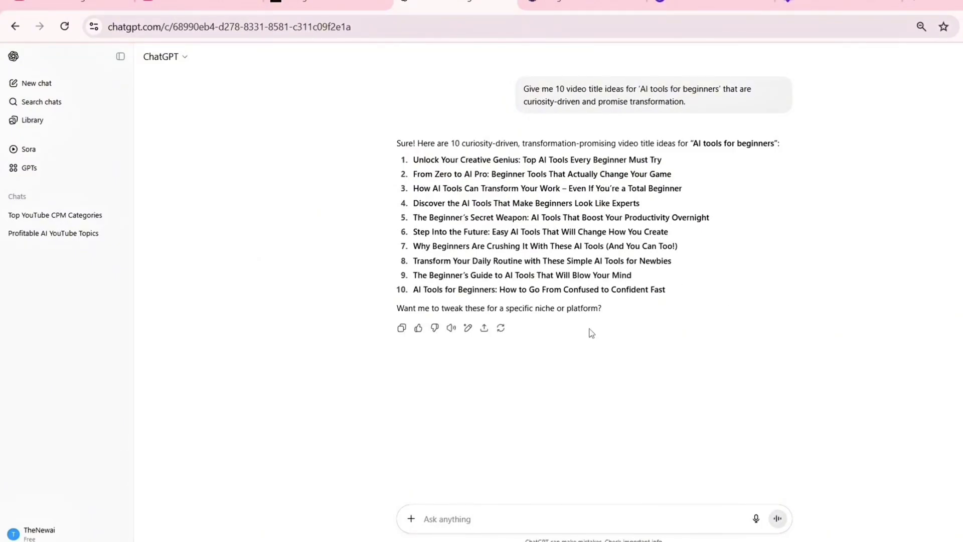
{"action": "type", "text": "\"Create a YouTube video outline for the title: AI Tools for Beginners:\" How to Go From Confused to Confident Fast\" Make it beginner-friendly, step-by-step, and engaging, with examples.\""}
{"action": "triple_click", "coordinate": [485, 291]}
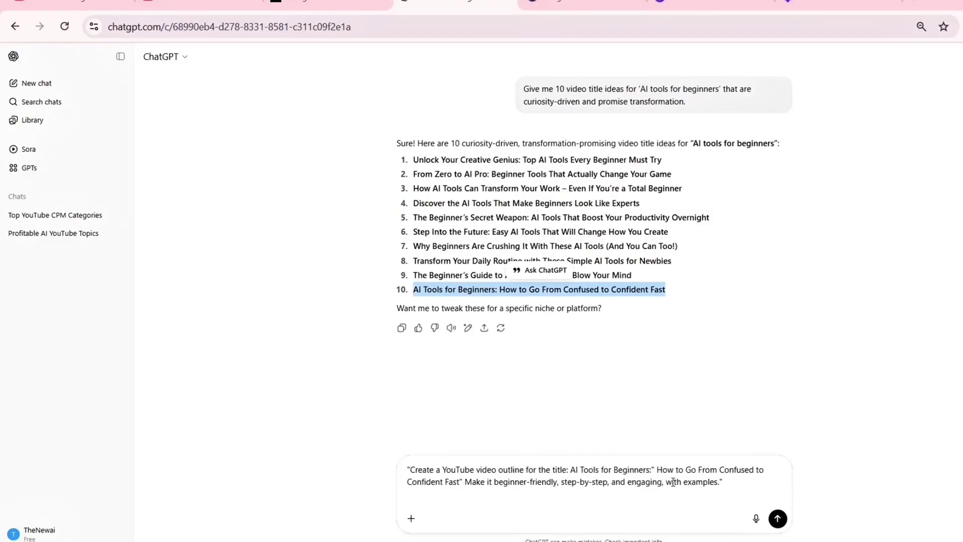
- Request an outline for the Confused-to-Confident title, condensed to 4 minutes
{"action": "left_click", "coordinate": [721, 482]}
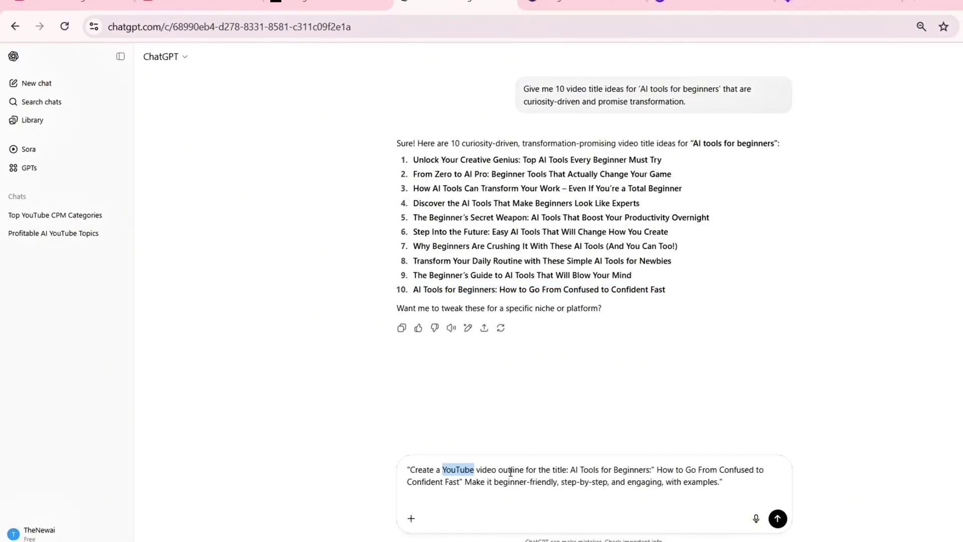
{"action": "left_click", "coordinate": [777, 518]}
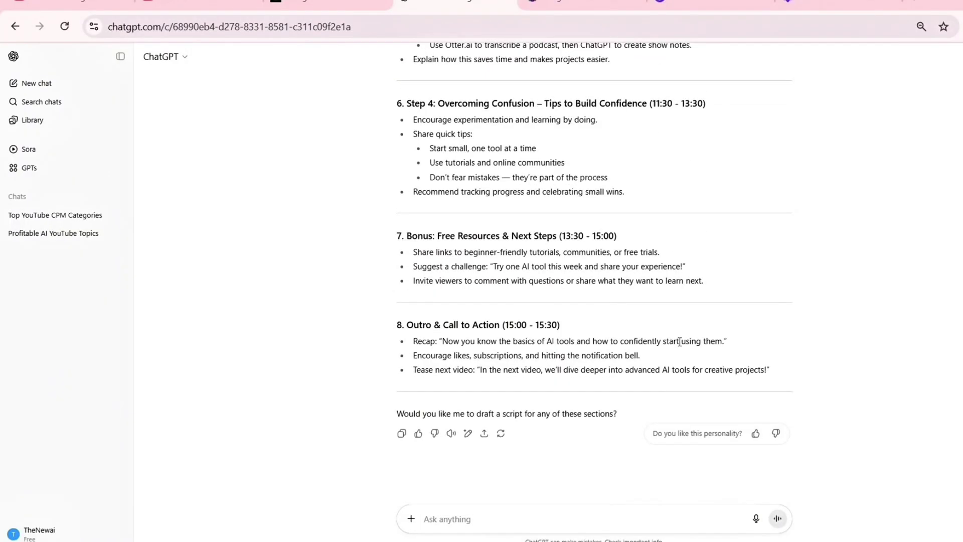
{"action": "type", "text": "Make it for 4 min"}
{"action": "key", "text": "Return"}
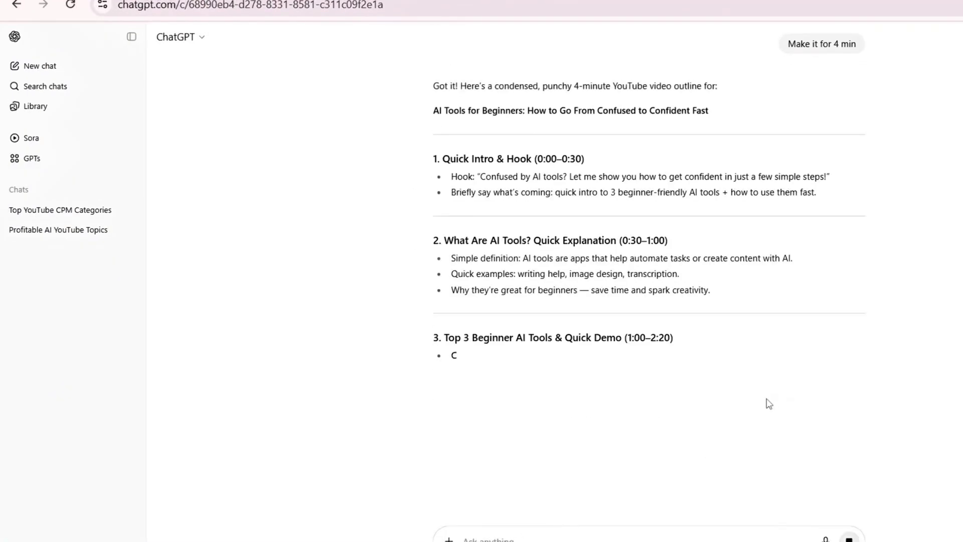
{"action": "scroll", "coordinate": [768, 404], "scroll_direction": "down", "scroll_amount": 10}
{"action": "scroll", "coordinate": [567, 464], "scroll_direction": "down", "scroll_amount": 10}
- Request a 400-word mentor-style voiceover script from the 4-minute outline
{"action": "key", "text": "ctrl+v"}
{"action": "double_click", "coordinate": [721, 488]}
{"action": "key", "text": "Return"}
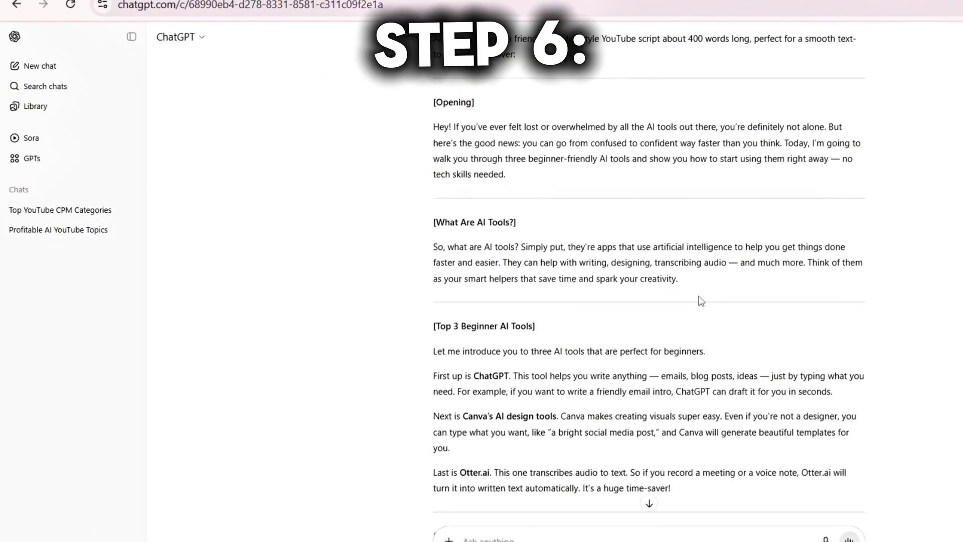
{"action": "scroll", "coordinate": [698, 300], "scroll_direction": "down", "scroll_amount": 5}
{"action": "scroll", "coordinate": [699, 300], "scroll_direction": "down", "scroll_amount": 3}
{"action": "scroll", "coordinate": [698, 300], "scroll_direction": "down", "scroll_amount": 2}
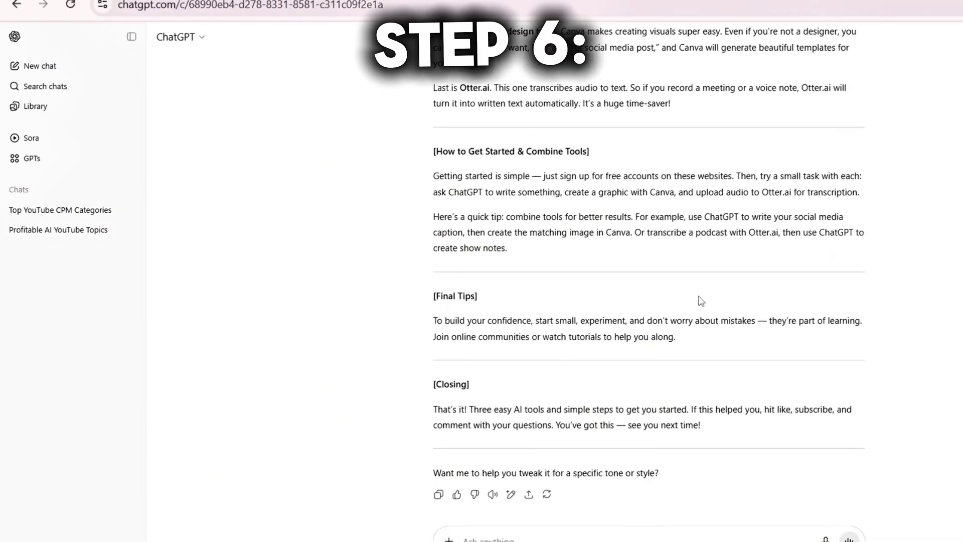
{"action": "scroll", "coordinate": [571, 315], "scroll_direction": "up", "scroll_amount": 10}
{"action": "scroll", "coordinate": [572, 314], "scroll_direction": "up", "scroll_amount": 5}
{"action": "left_click_drag", "start_coordinate": [432, 189], "coordinate": [489, 206]}
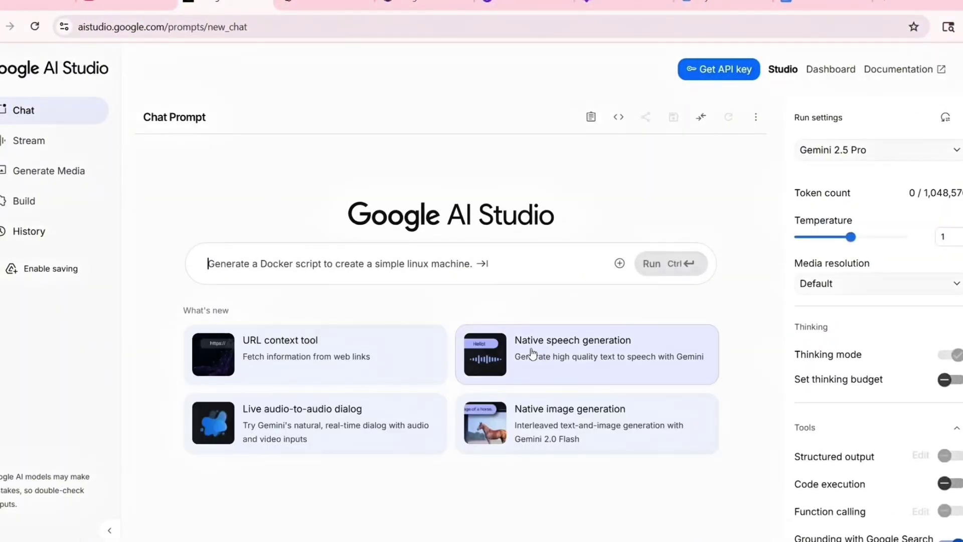
- Generate the script as a warm, friendly Zephyr voiceover and download the audio
{"action": "left_click", "coordinate": [551, 349]}
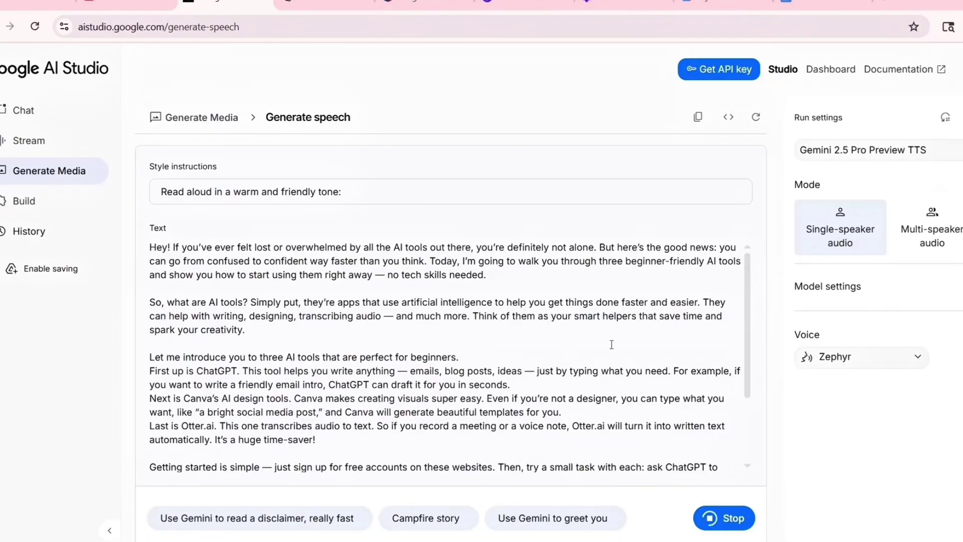
{"action": "scroll", "coordinate": [553, 362], "scroll_direction": "down", "scroll_amount": 3}
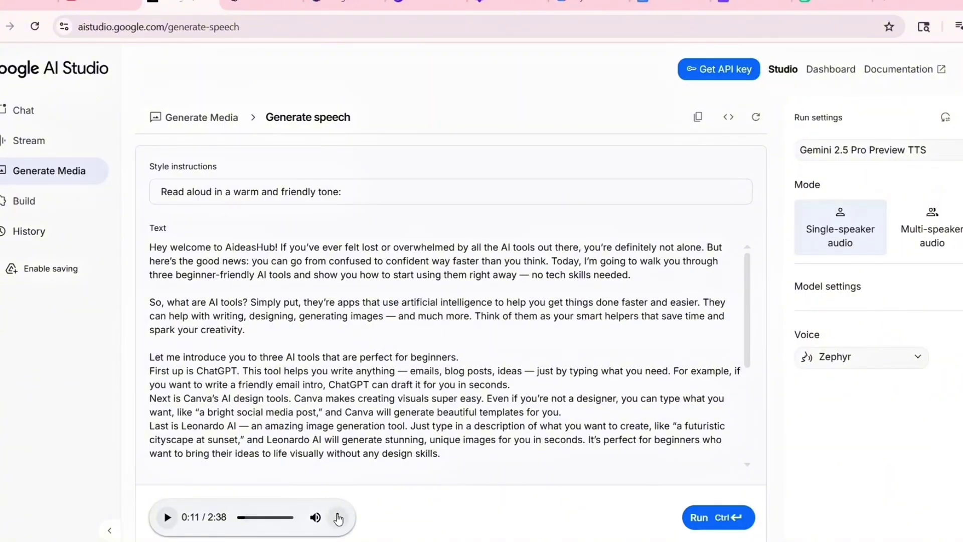
{"action": "left_click", "coordinate": [339, 516]}
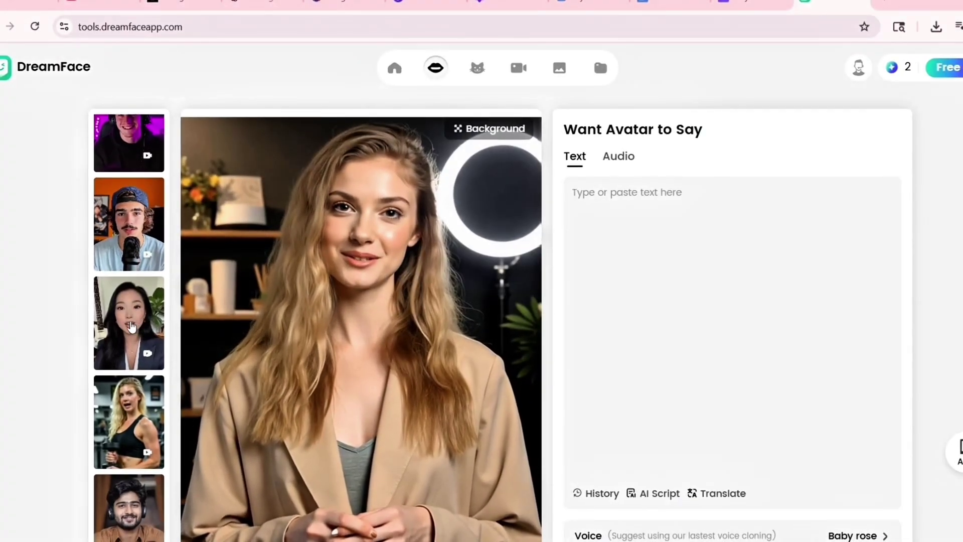
- Set an uploaded portrait photo as the DreamFace avatar
{"action": "left_click", "coordinate": [136, 326]}
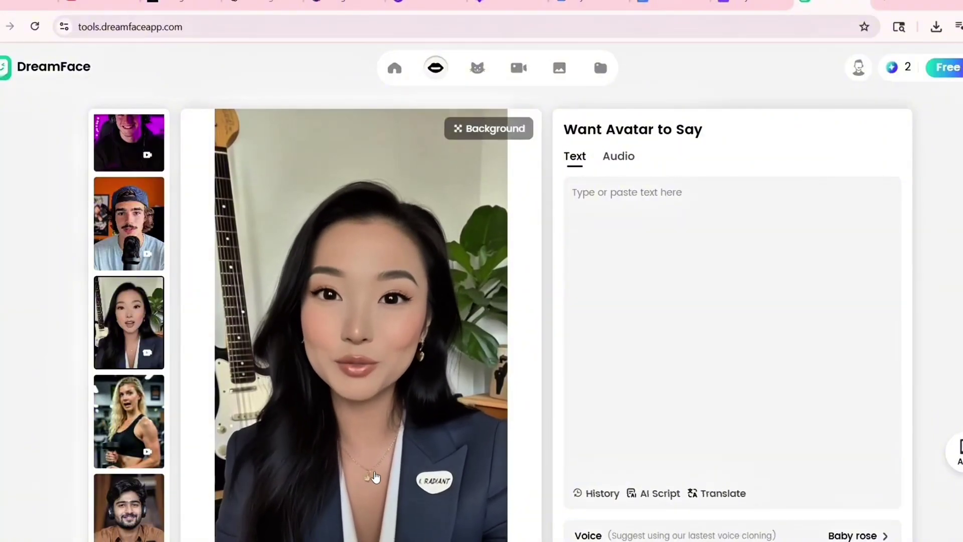
{"action": "scroll", "coordinate": [375, 476], "scroll_direction": "down", "scroll_amount": 1}
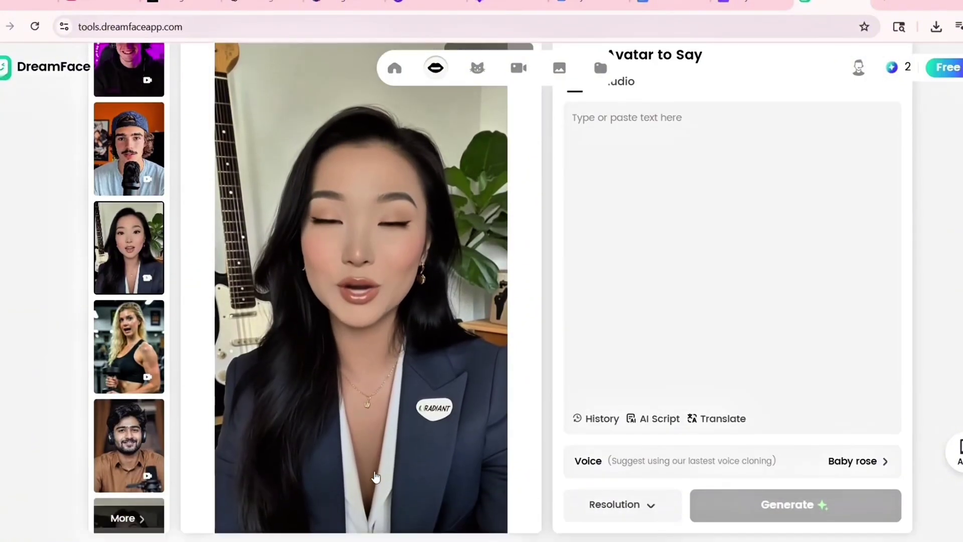
{"action": "left_click", "coordinate": [129, 518]}
{"action": "left_click", "coordinate": [166, 196]}
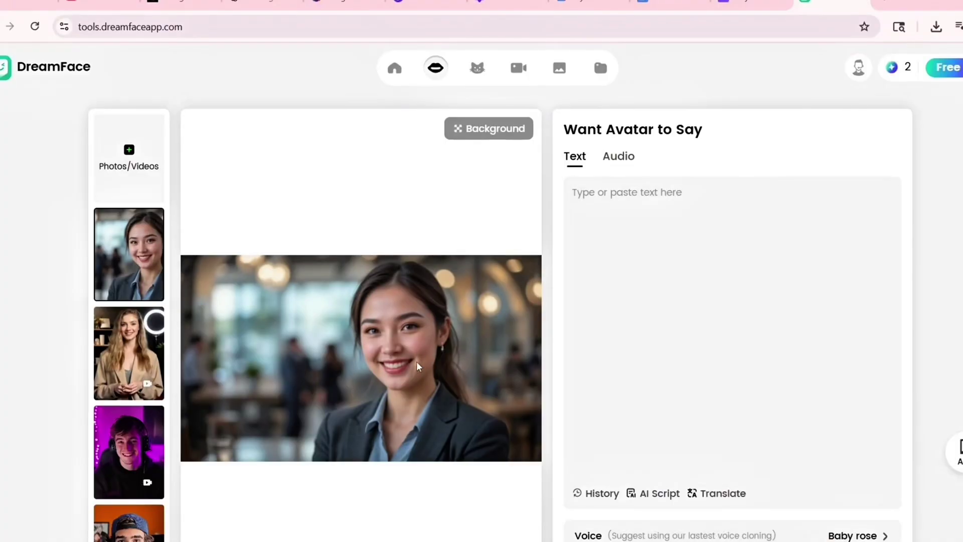
- Use a 30-second window of download (6).wav and generate the talking-avatar video
{"action": "left_click", "coordinate": [618, 156]}
{"action": "left_click", "coordinate": [731, 267]}
{"action": "left_click", "coordinate": [737, 345]}
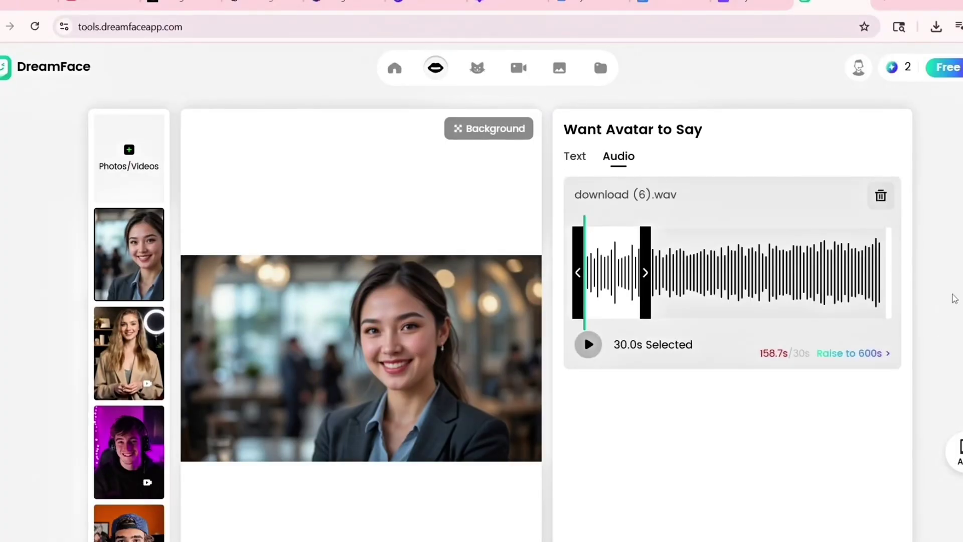
{"action": "left_click_drag", "start_coordinate": [613, 271], "coordinate": [616, 271]}
{"action": "left_click", "coordinate": [587, 344]}
{"action": "scroll", "coordinate": [632, 315], "scroll_direction": "down", "scroll_amount": 1}
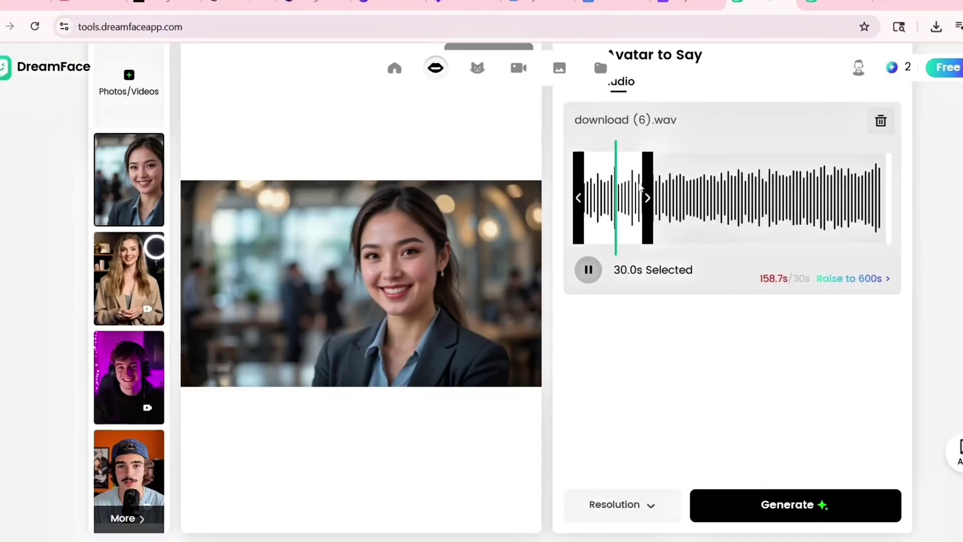
{"action": "left_click", "coordinate": [587, 270]}
{"action": "left_click_drag", "start_coordinate": [613, 196], "coordinate": [854, 196]}
{"action": "left_click", "coordinate": [794, 503]}
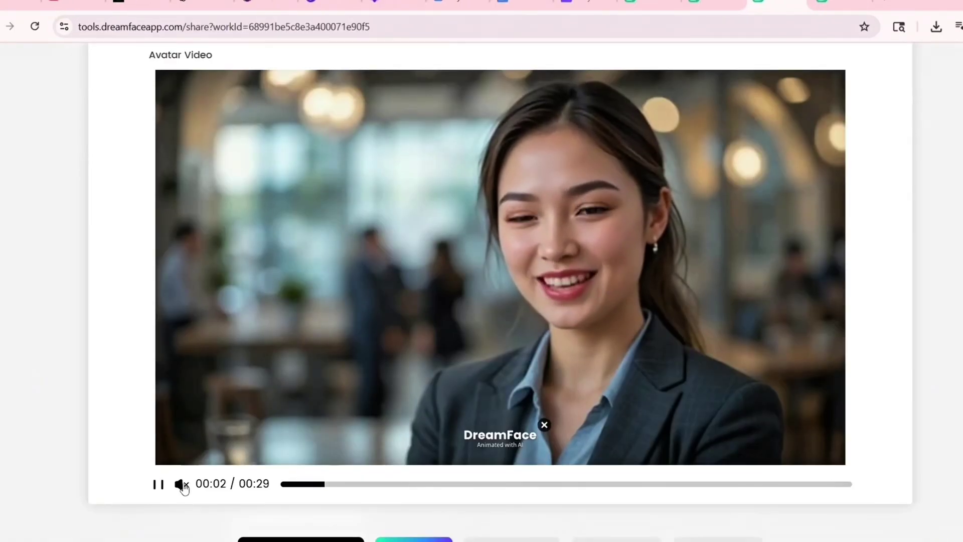
{"action": "left_click", "coordinate": [181, 486]}
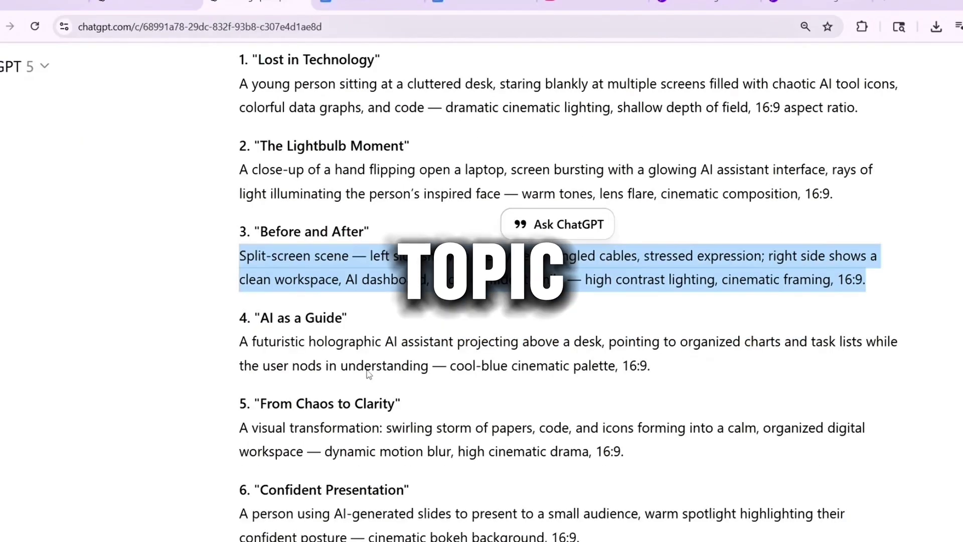
{"action": "scroll", "coordinate": [367, 369], "scroll_direction": "down", "scroll_amount": 2}
- Copy the AI as a Guide scene prompt from ChatGPT over to Piclumen
{"action": "triple_click", "coordinate": [385, 280]}
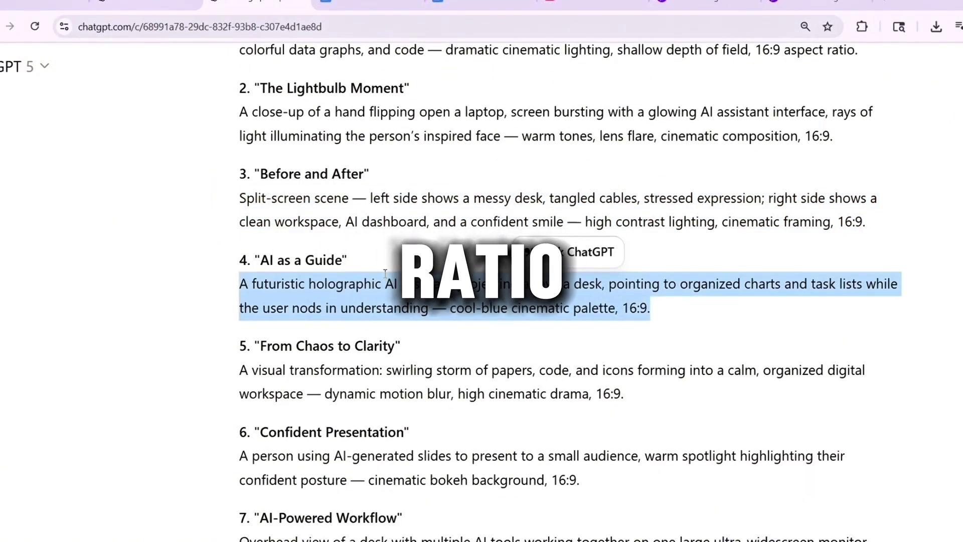
{"action": "left_click", "coordinate": [798, 2]}
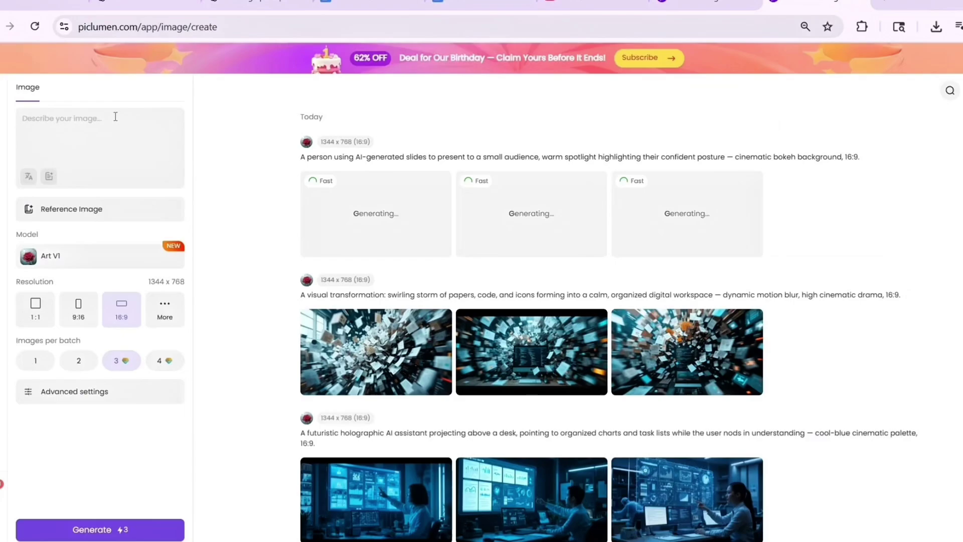
- Generate images for the overhead desk scene prompt and download a cinematic scene image
{"action": "type", "text": "Overhead view of a desk with multiple AI tools working together on one large ultra-widescreen monitor — colorful UI, cinematic perspective, 16:9."}
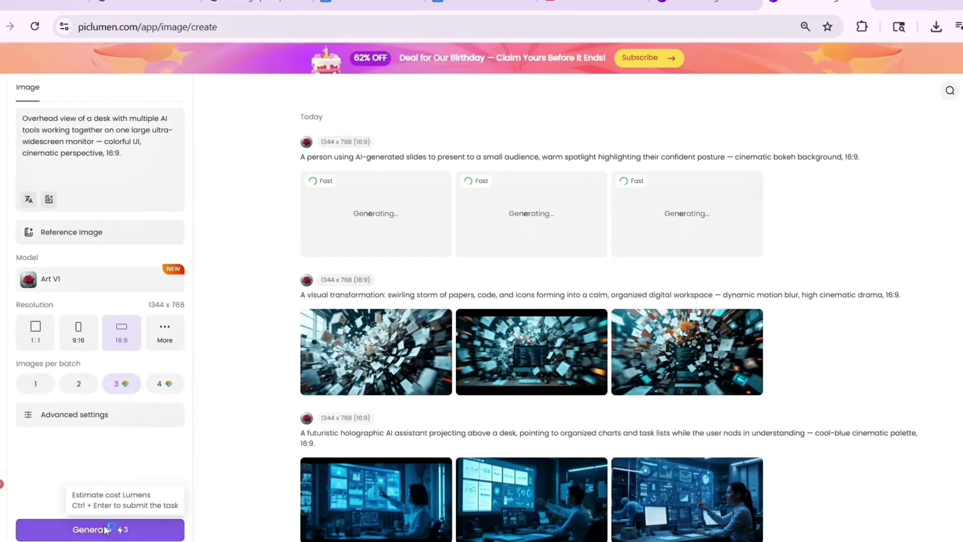
{"action": "left_click", "coordinate": [99, 529]}
{"action": "key", "text": "ctrl+Tab"}
{"action": "key", "text": "ctrl+Tab"}
{"action": "left_click", "coordinate": [554, 334]}
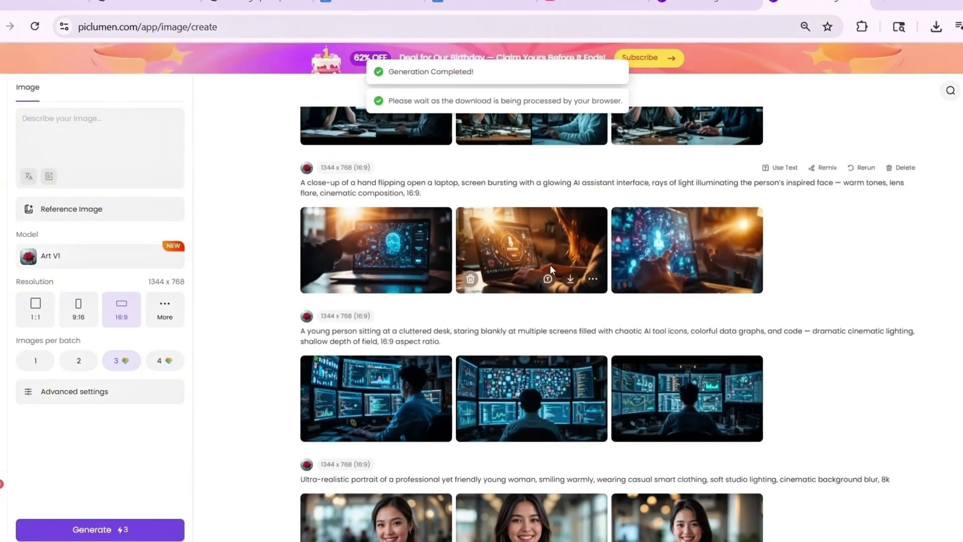
{"action": "left_click", "coordinate": [572, 286]}
{"action": "scroll", "coordinate": [572, 285], "scroll_direction": "up", "scroll_amount": 2}
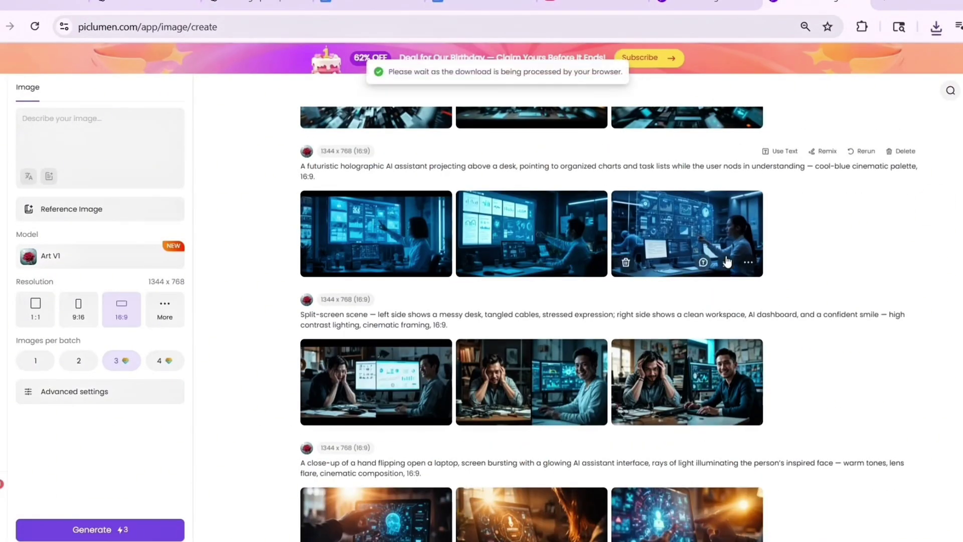
{"action": "scroll", "coordinate": [727, 261], "scroll_direction": "up", "scroll_amount": 5}
{"action": "scroll", "coordinate": [527, 226], "scroll_direction": "up", "scroll_amount": 3}
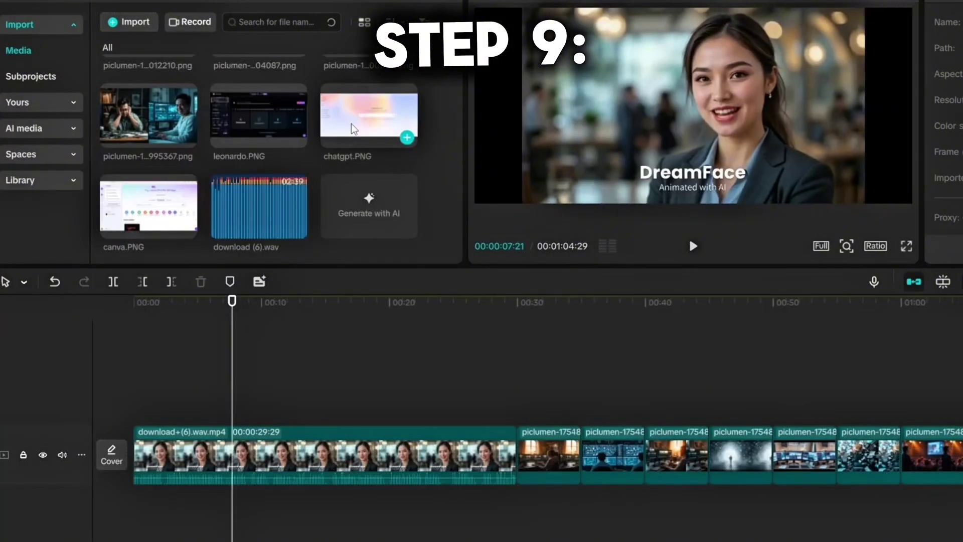
- Add chatgpt.PNG and canva.PNG as clips, with download (6).wav as the voiceover track
{"action": "left_click_drag", "start_coordinate": [546, 441], "coordinate": [594, 453]}
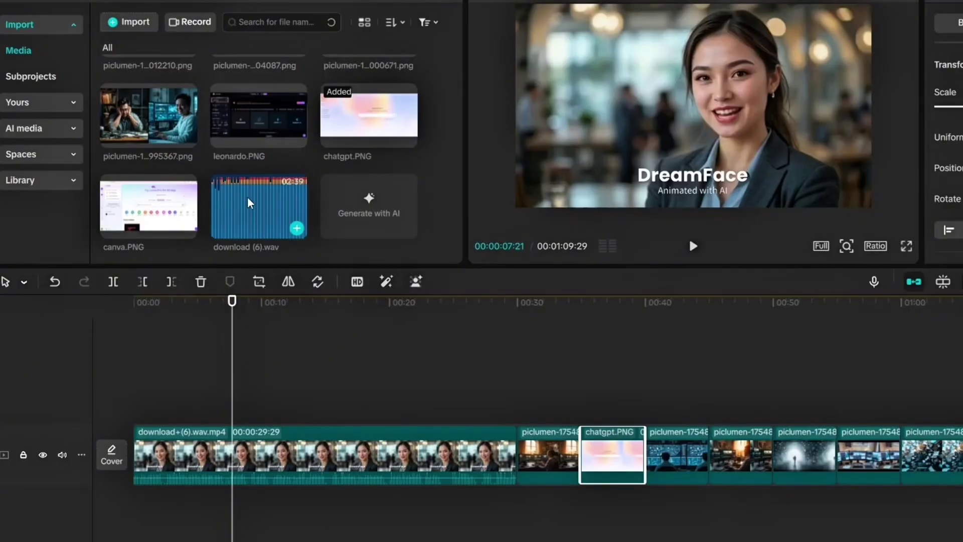
{"action": "left_click_drag", "start_coordinate": [249, 203], "coordinate": [132, 518]}
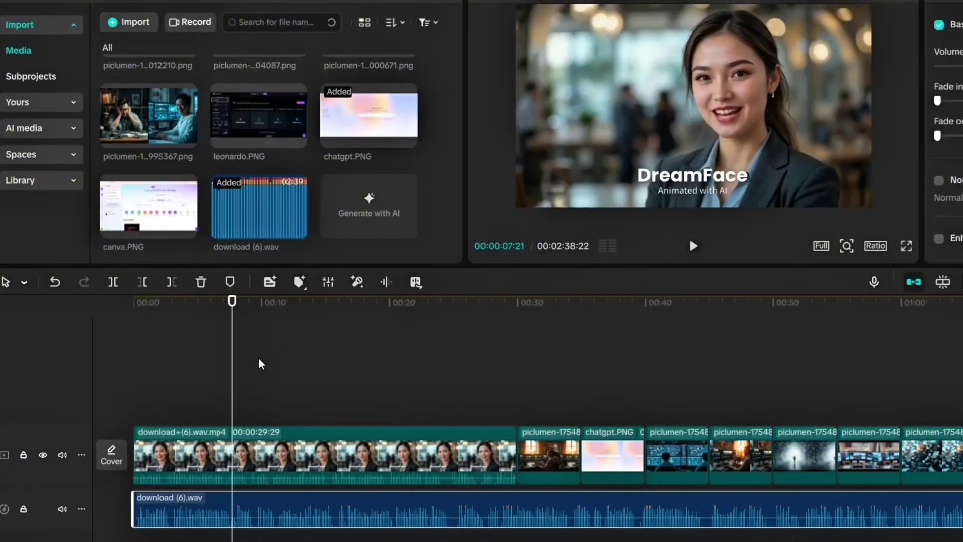
{"action": "left_click_drag", "start_coordinate": [150, 212], "coordinate": [632, 453]}
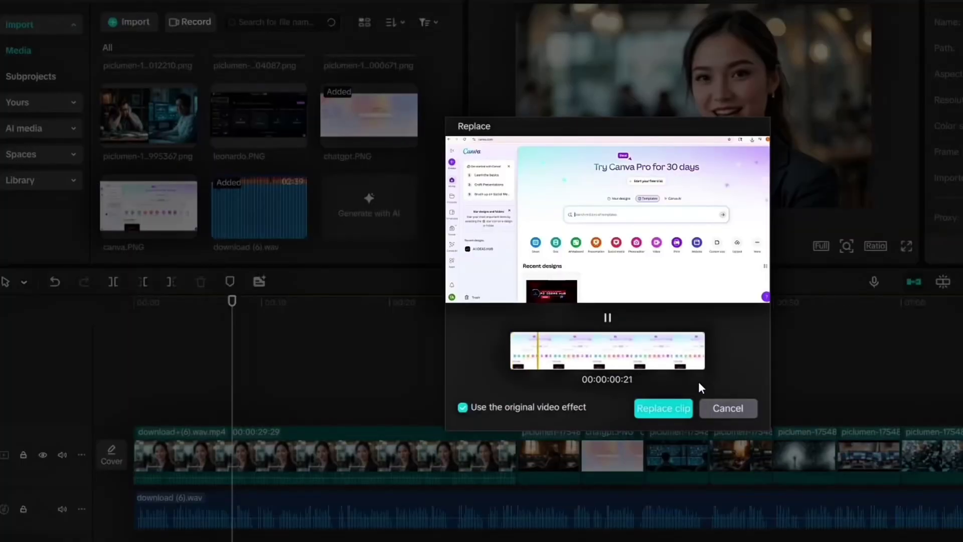
{"action": "left_click", "coordinate": [733, 407]}
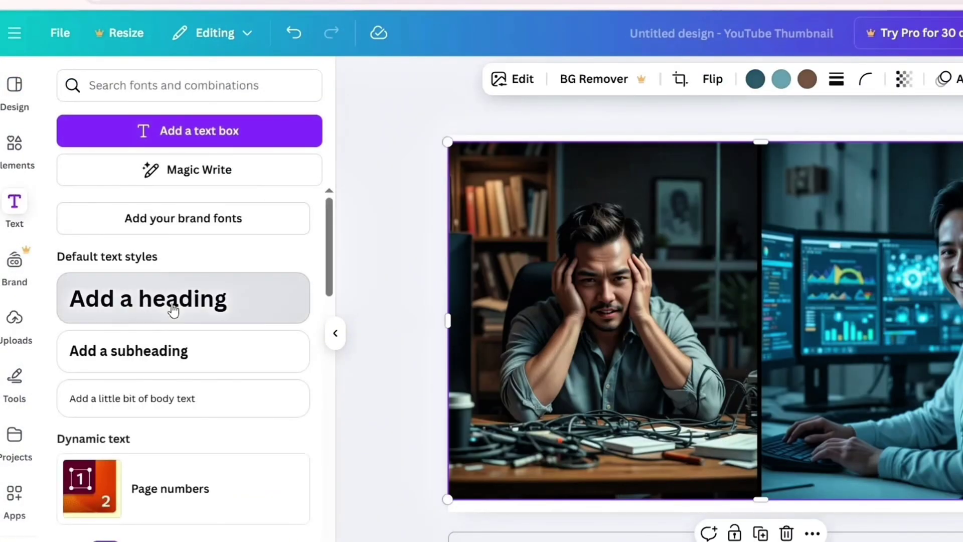
- Color 'AI Tools' yellow, then move the title to the top and enlarge it
{"action": "left_click_drag", "start_coordinate": [709, 331], "coordinate": [614, 329]}
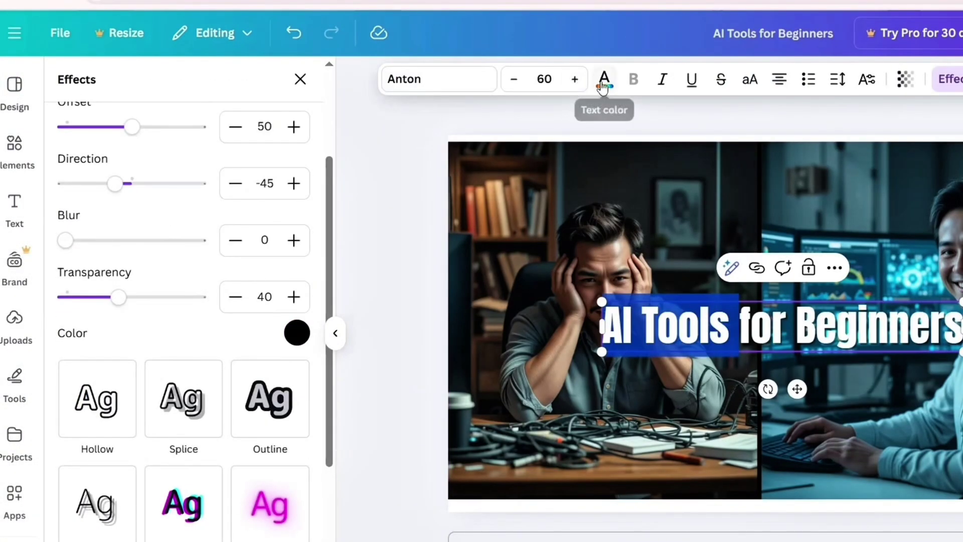
{"action": "left_click", "coordinate": [604, 79]}
{"action": "left_click_drag", "start_coordinate": [775, 324], "coordinate": [767, 230]}
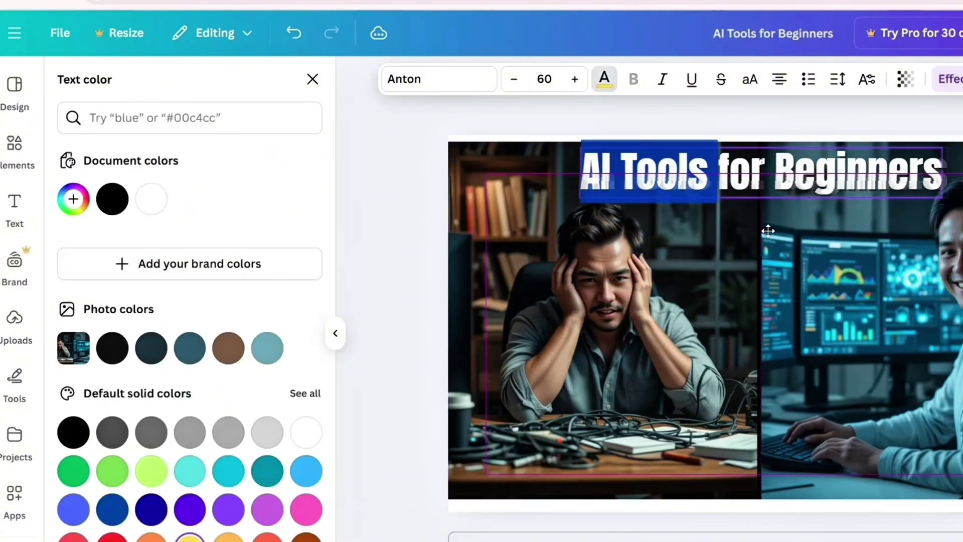
{"action": "left_click_drag", "start_coordinate": [577, 201], "coordinate": [497, 181]}
{"action": "mouse_move", "coordinate": [753, 177]}
{"action": "left_mouse_down"}
{"action": "mouse_move", "coordinate": [871, 176]}
{"action": "mouse_move", "coordinate": [816, 172]}
{"action": "left_mouse_up"}
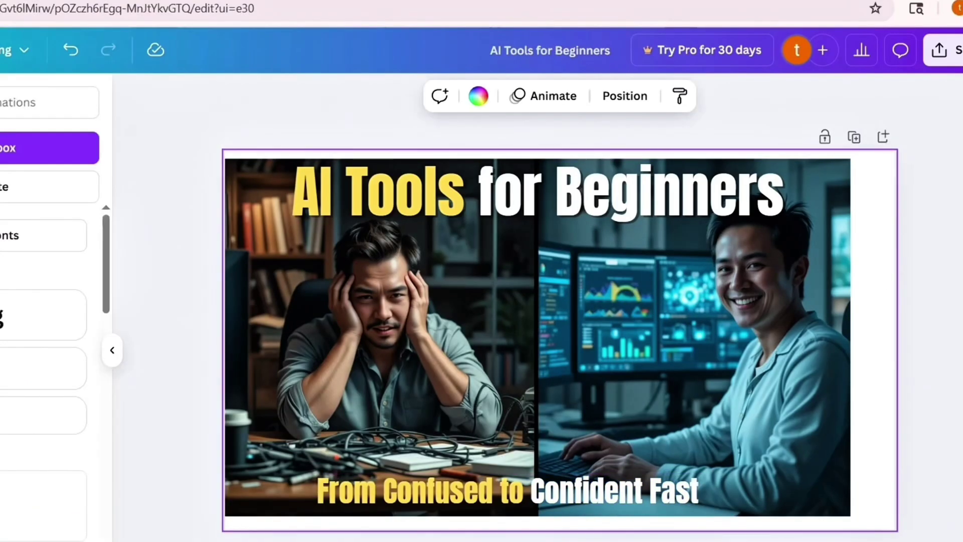
- Download the finished thumbnail as a PNG
{"action": "left_click", "coordinate": [938, 50]}
{"action": "left_click", "coordinate": [711, 397]}
{"action": "left_click", "coordinate": [831, 415]}
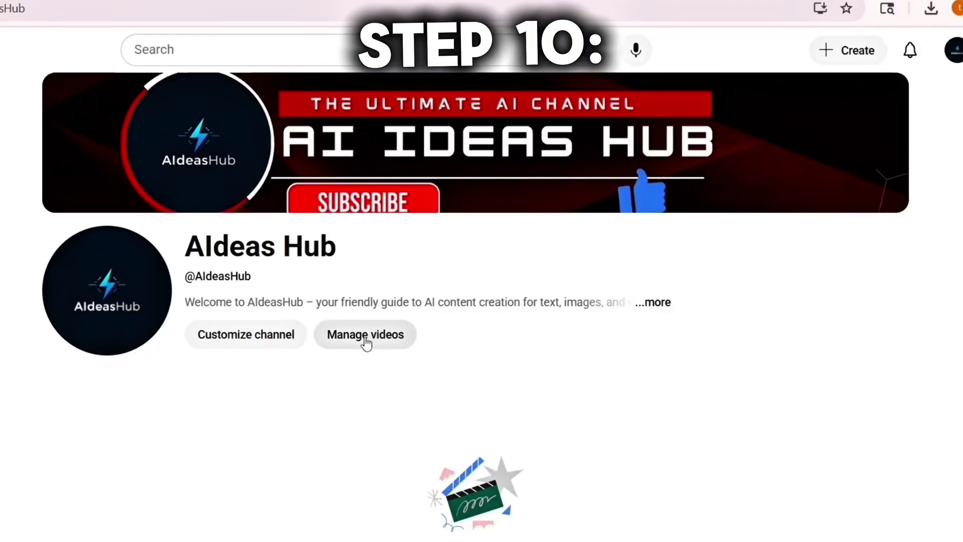
- Upload the edited AI Tools for Beginners video file and select its title
{"action": "left_click", "coordinate": [366, 335]}
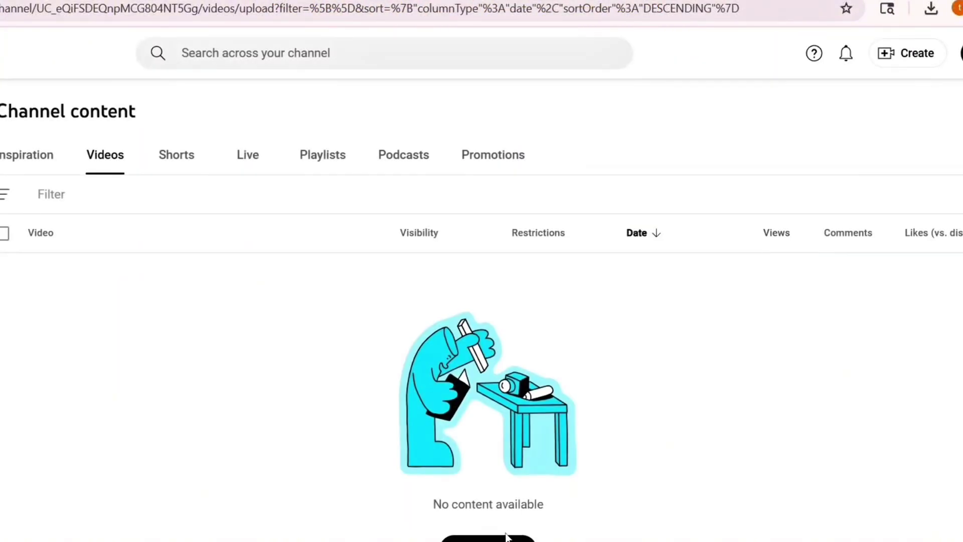
{"action": "left_click", "coordinate": [905, 55]}
{"action": "left_click", "coordinate": [872, 94]}
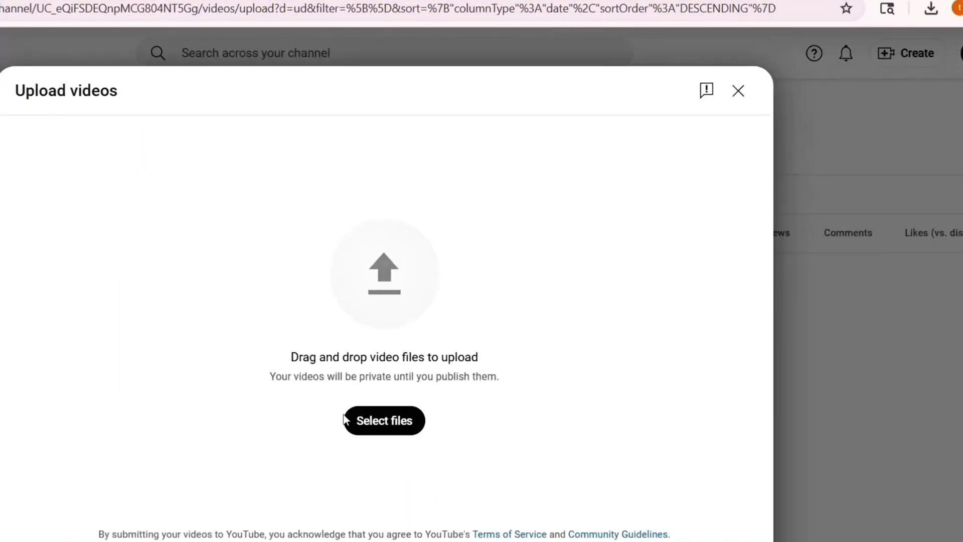
{"action": "left_click", "coordinate": [384, 421]}
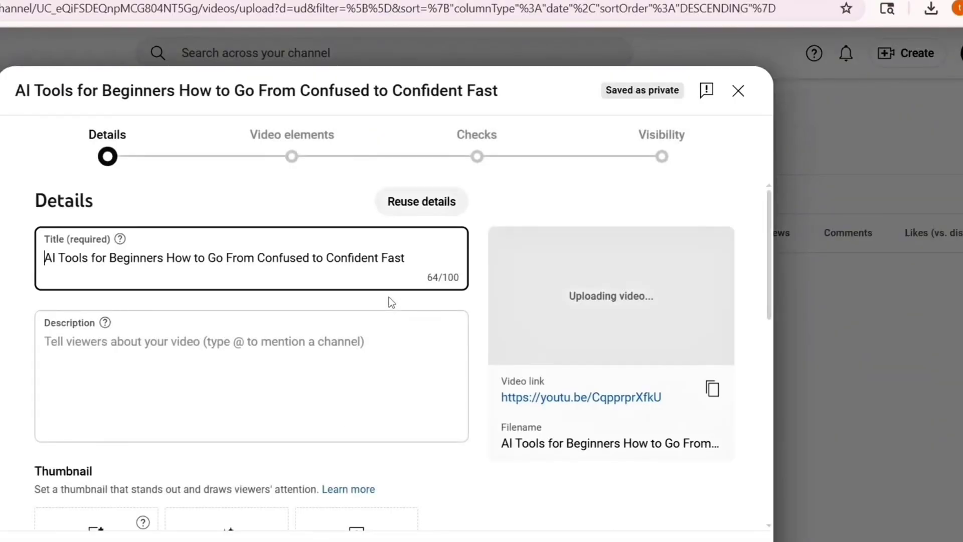
{"action": "triple_click", "coordinate": [215, 257]}
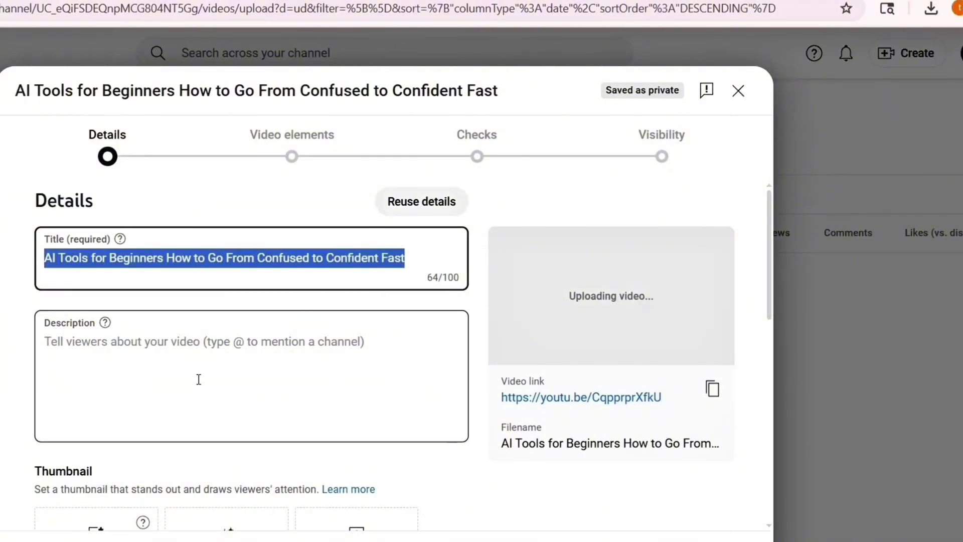
- Send the copied video title to ChatGPT for a YouTube package and select the suggested title
{"action": "key", "text": "ctrl+c"}
{"action": "key", "text": "alt+Tab"}
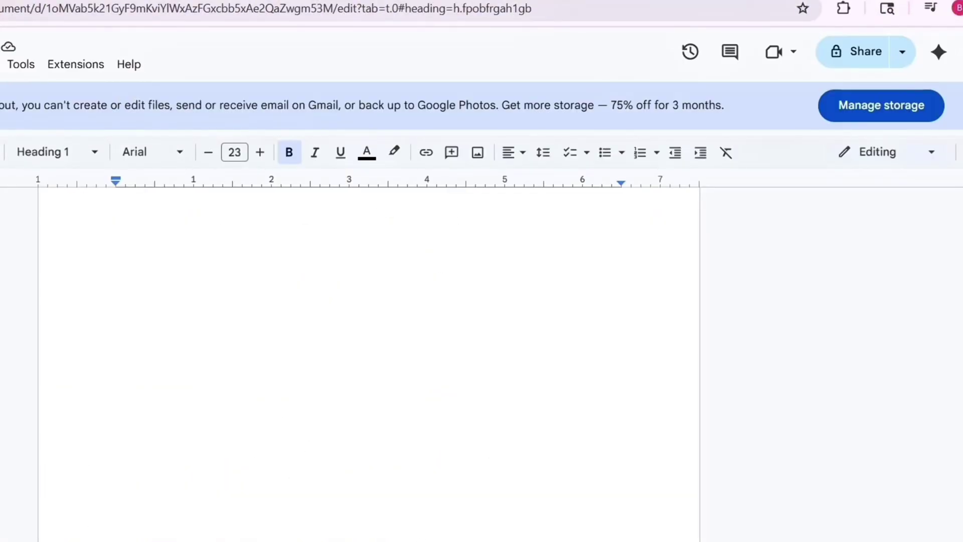
{"action": "key", "text": "alt+Tab"}
{"action": "key", "text": "ctrl+v"}
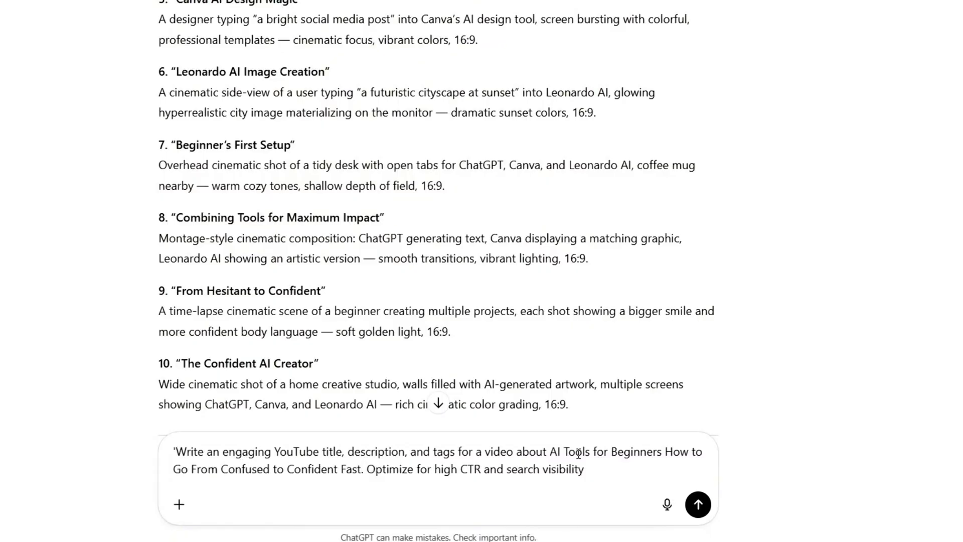
{"action": "key", "text": "Return"}
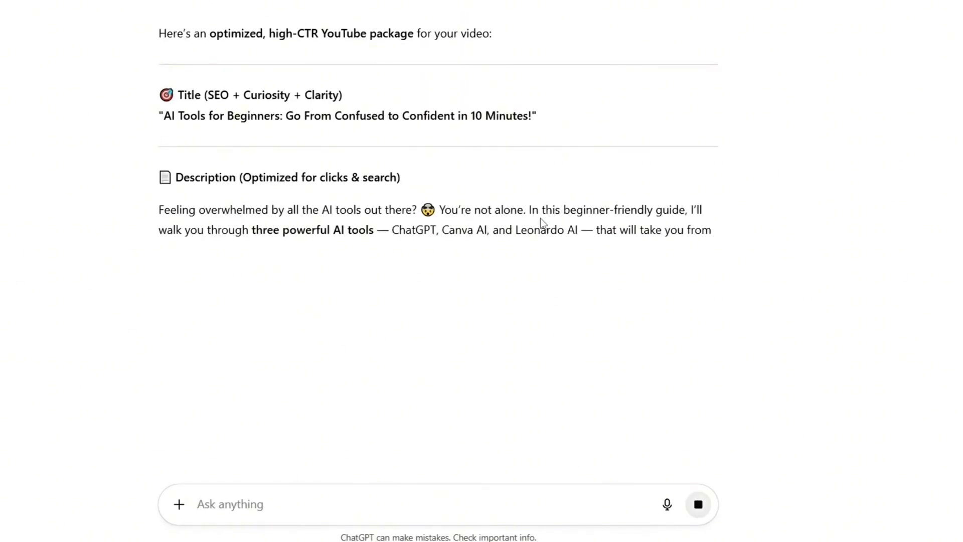
{"action": "triple_click", "coordinate": [468, 116]}
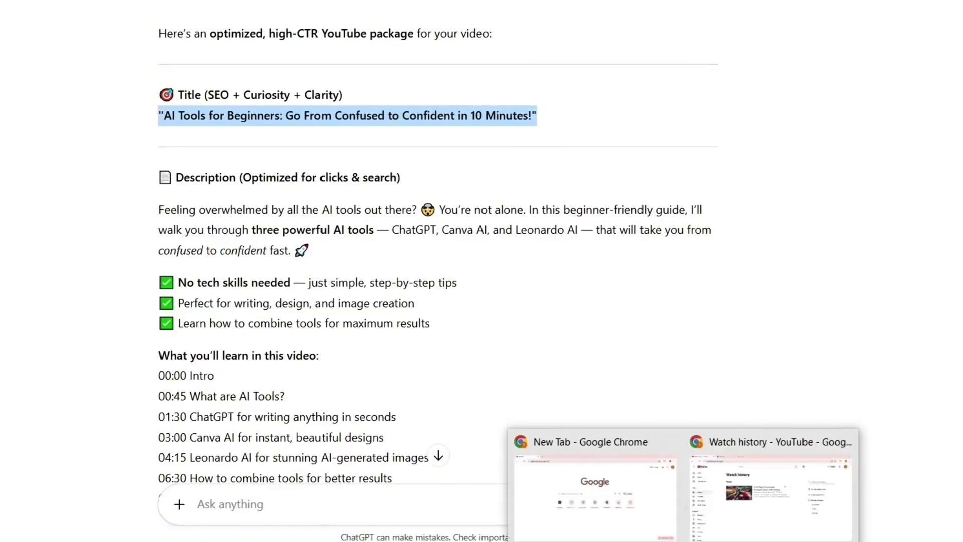
- Paste the ChatGPT description into the video details and declare altered content as Yes
{"action": "left_click", "coordinate": [737, 481]}
{"action": "key", "text": "ctrl+v"}
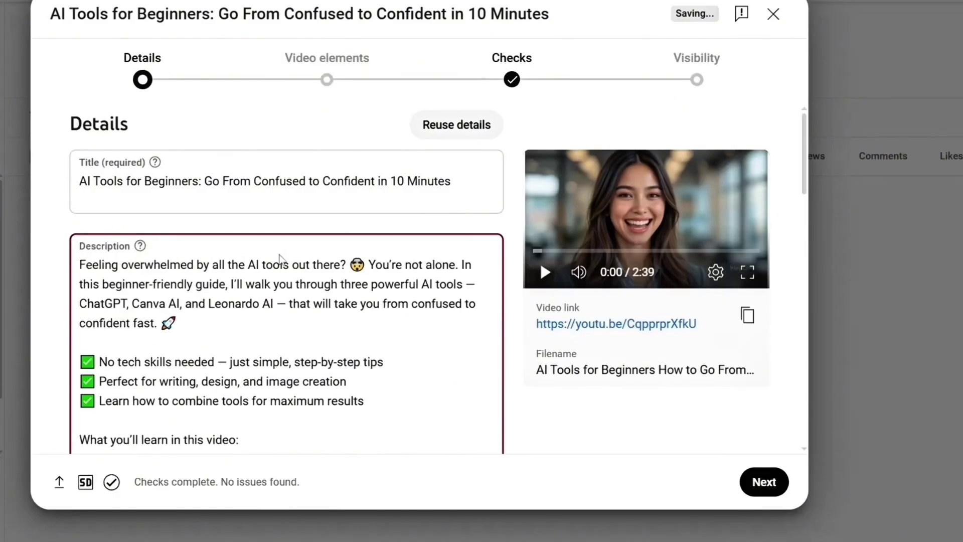
{"action": "scroll", "coordinate": [318, 285], "scroll_direction": "down", "scroll_amount": 1}
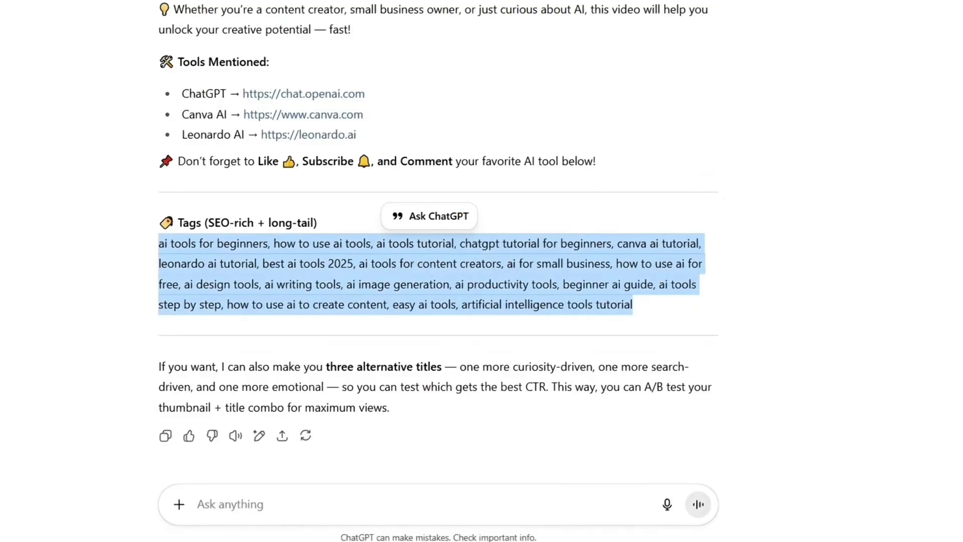
{"action": "scroll", "coordinate": [414, 353], "scroll_direction": "down", "scroll_amount": 5}
{"action": "scroll", "coordinate": [391, 376], "scroll_direction": "down", "scroll_amount": 5}
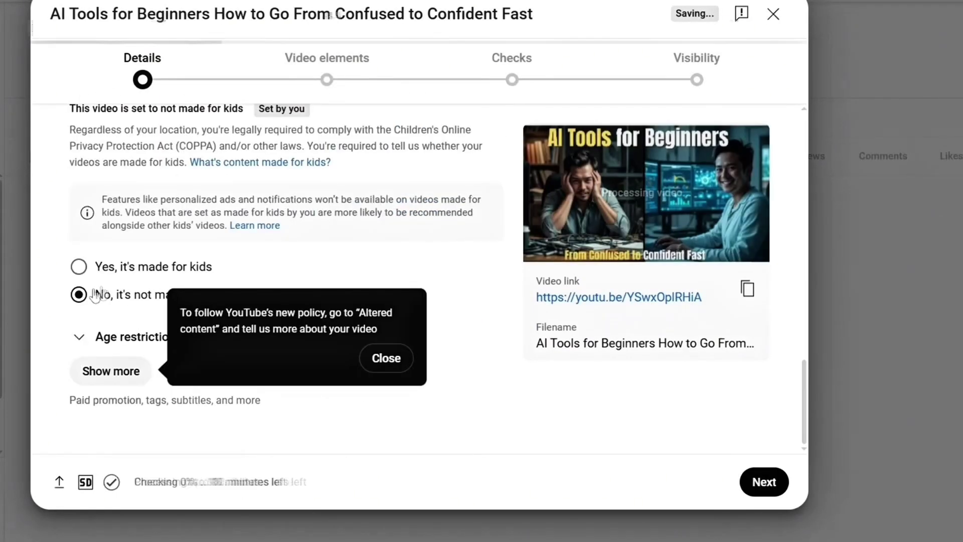
{"action": "left_click", "coordinate": [380, 358]}
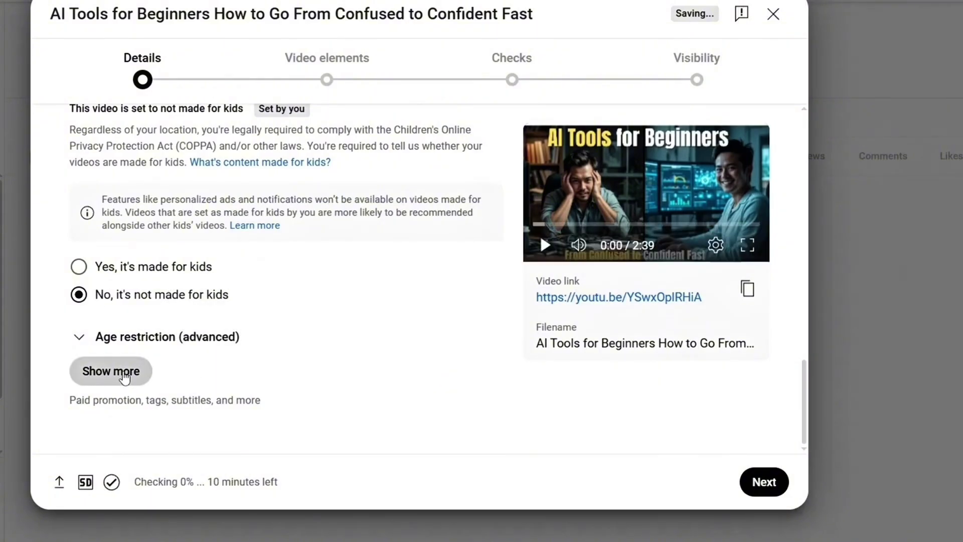
{"action": "left_click", "coordinate": [111, 371]}
{"action": "scroll", "coordinate": [125, 375], "scroll_direction": "down", "scroll_amount": 5}
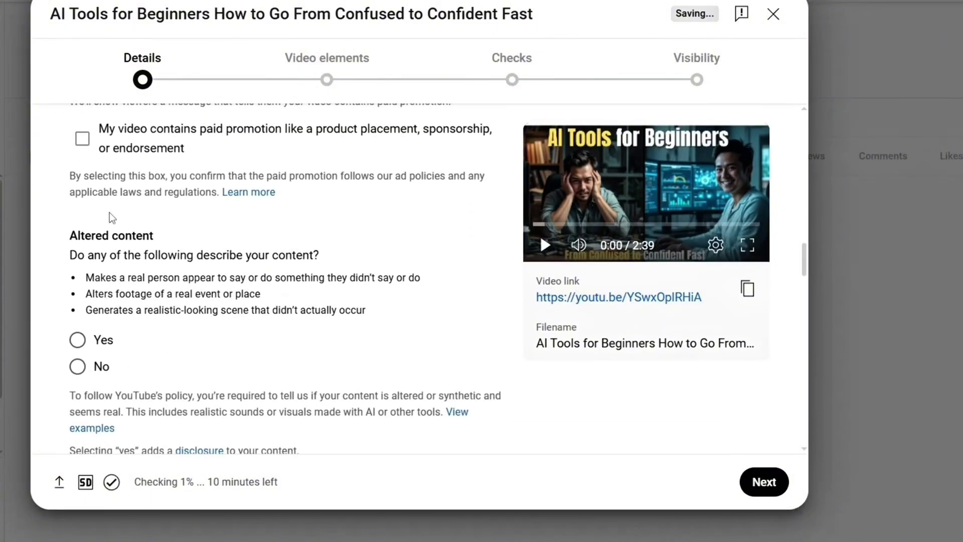
{"action": "left_click", "coordinate": [79, 339]}
{"action": "scroll", "coordinate": [82, 334], "scroll_direction": "down", "scroll_amount": 5}
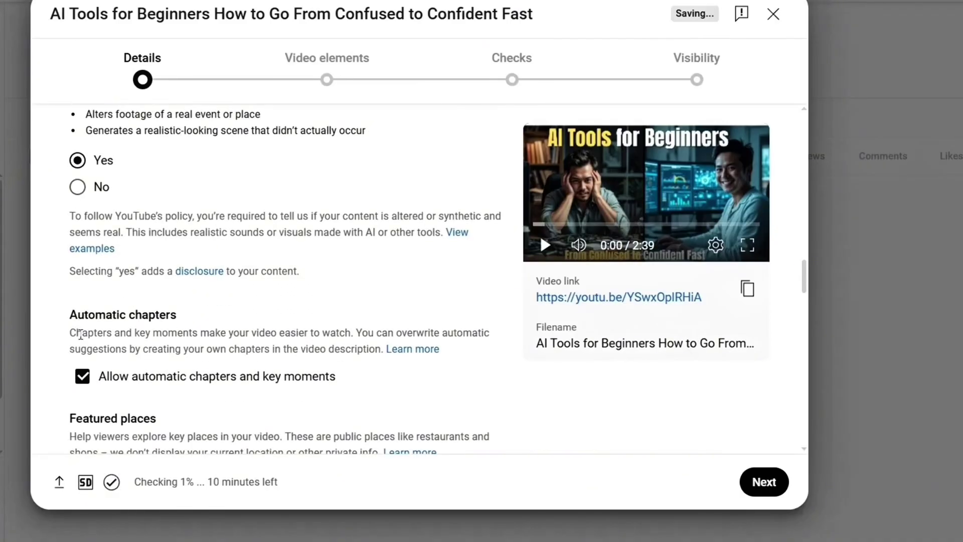
{"action": "scroll", "coordinate": [81, 335], "scroll_direction": "down", "scroll_amount": 5}
{"action": "scroll", "coordinate": [81, 335], "scroll_direction": "down", "scroll_amount": 3}
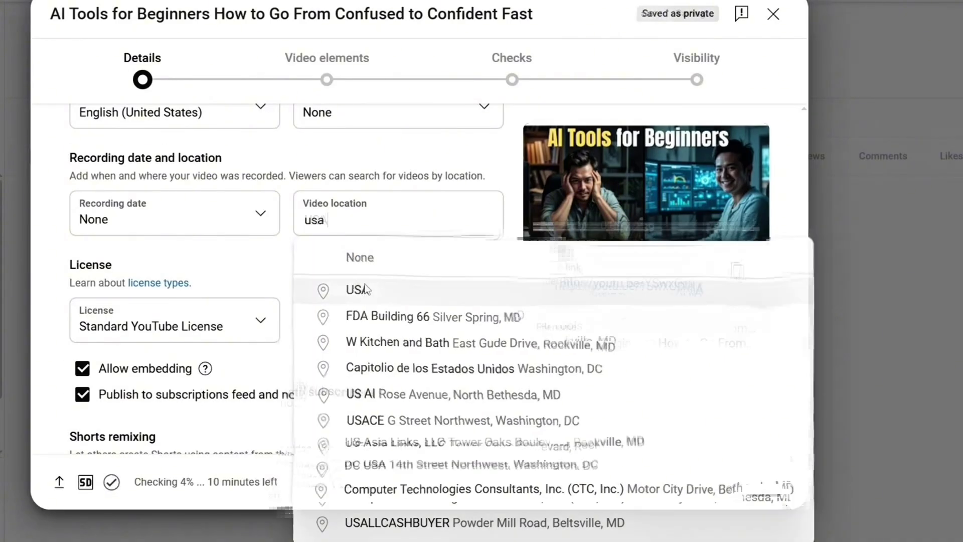
- Set location to USA, apply an end screen template, and save as Unlisted
{"action": "left_click", "coordinate": [356, 290]}
{"action": "scroll", "coordinate": [342, 290], "scroll_direction": "down", "scroll_amount": 3}
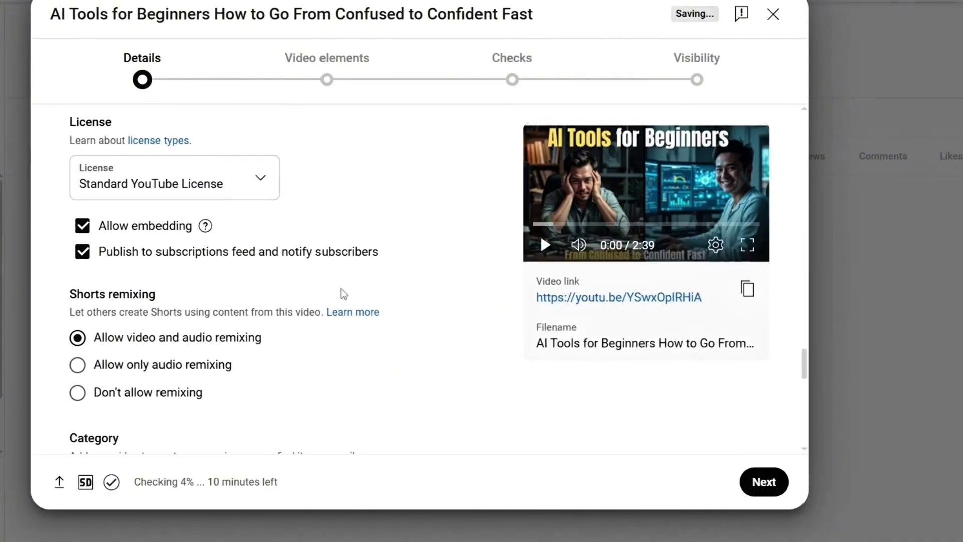
{"action": "scroll", "coordinate": [342, 289], "scroll_direction": "down", "scroll_amount": 3}
{"action": "scroll", "coordinate": [343, 290], "scroll_direction": "down", "scroll_amount": 3}
{"action": "scroll", "coordinate": [342, 290], "scroll_direction": "down", "scroll_amount": 3}
{"action": "scroll", "coordinate": [341, 289], "scroll_direction": "down", "scroll_amount": 2}
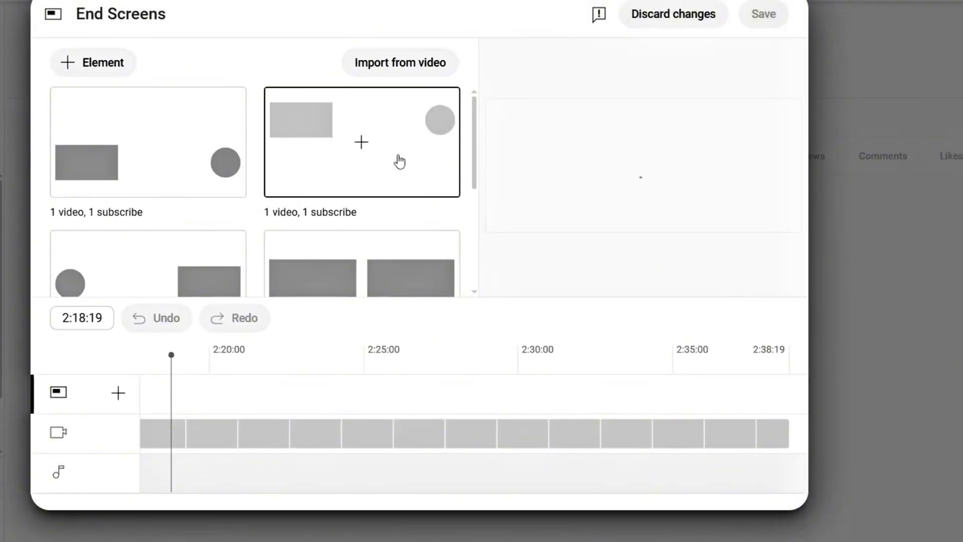
{"action": "left_click", "coordinate": [400, 160]}
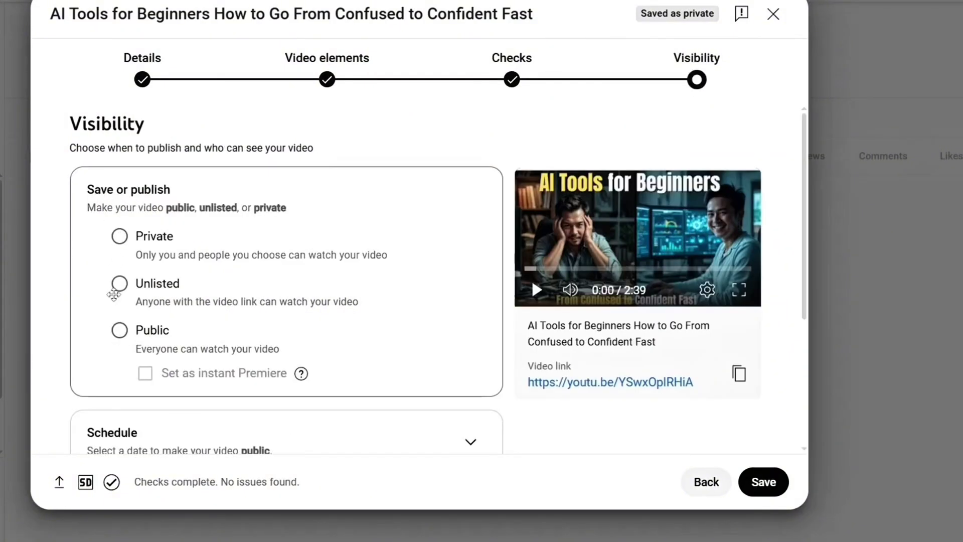
{"action": "scroll", "coordinate": [136, 346], "scroll_direction": "down", "scroll_amount": 2}
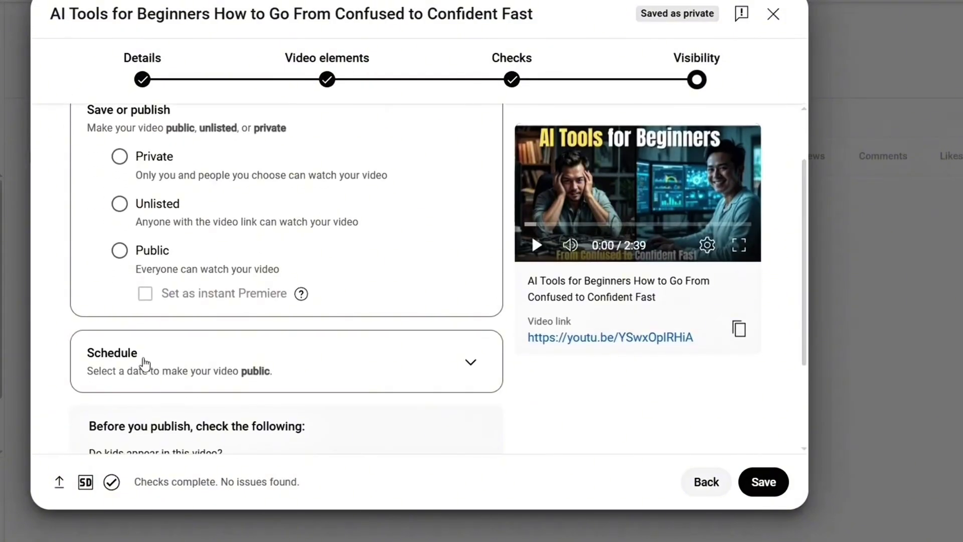
{"action": "left_click", "coordinate": [119, 203]}
{"action": "scroll", "coordinate": [176, 268], "scroll_direction": "down", "scroll_amount": 2}
{"action": "scroll", "coordinate": [177, 269], "scroll_direction": "down", "scroll_amount": 1}
{"action": "scroll", "coordinate": [189, 337], "scroll_direction": "up", "scroll_amount": 2}
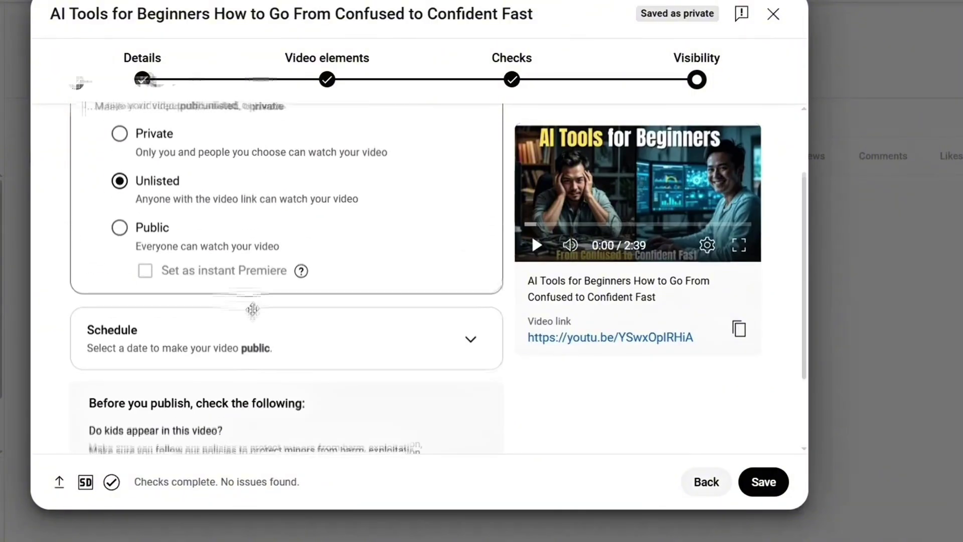
{"action": "left_click", "coordinate": [763, 482]}
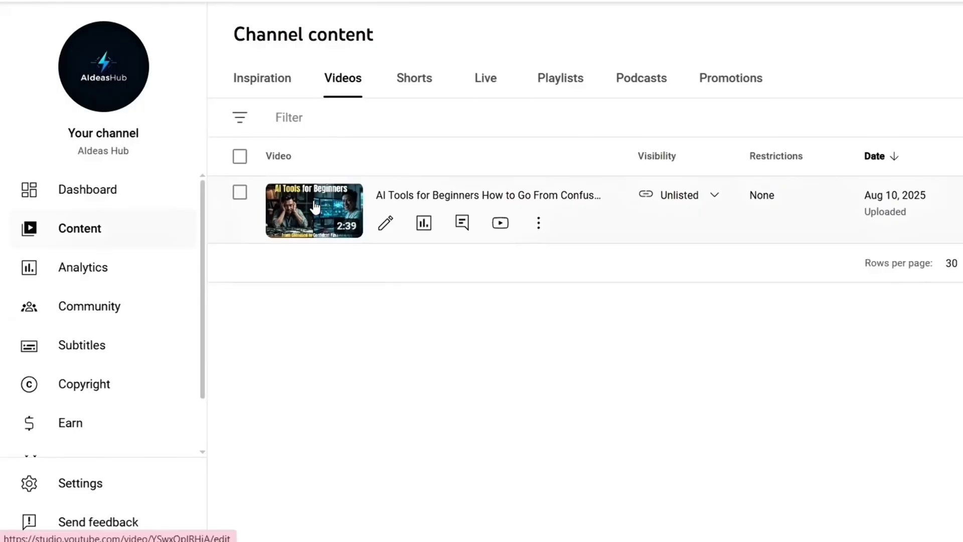
- Open the AI Tools for Beginners video from Channel content and go to its watch page
{"action": "left_click", "coordinate": [314, 206]}
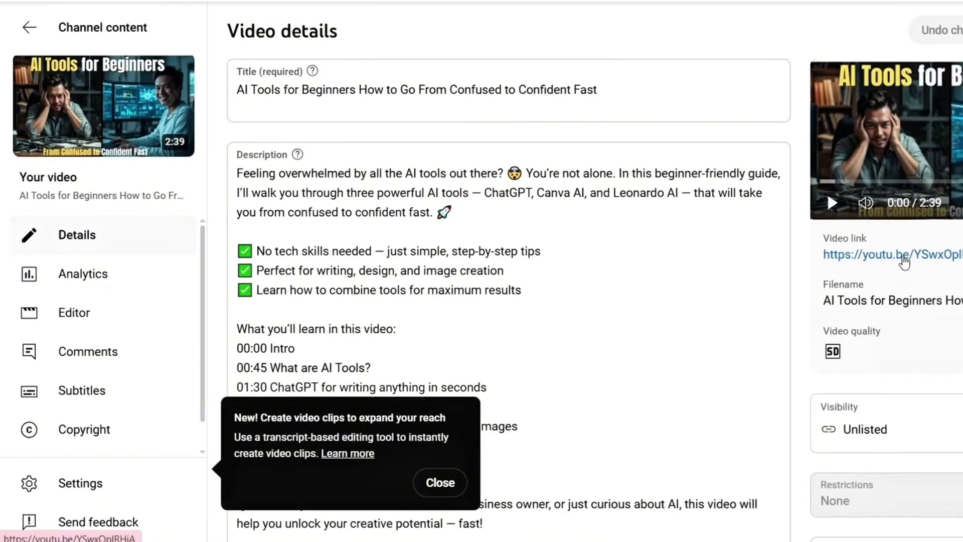
{"action": "left_click", "coordinate": [904, 256]}
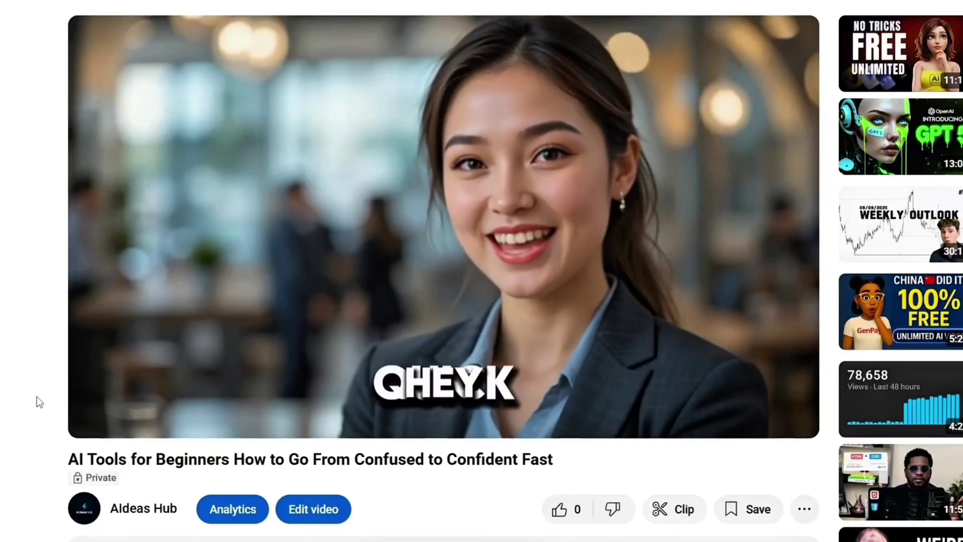